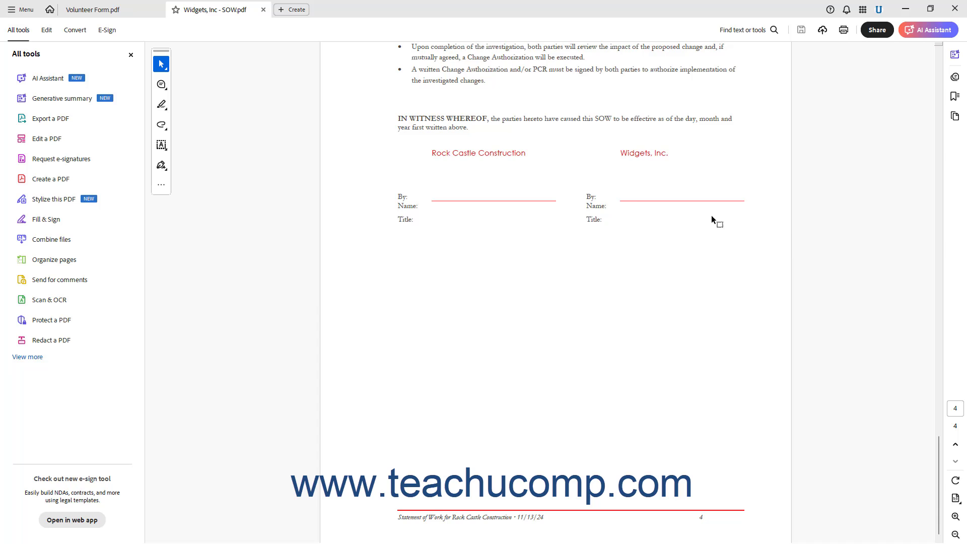
# Look over the Volunteer Form PDF's form fields and return to the Widgets, Inc - SOW document
pyautogui.click(133, 18)
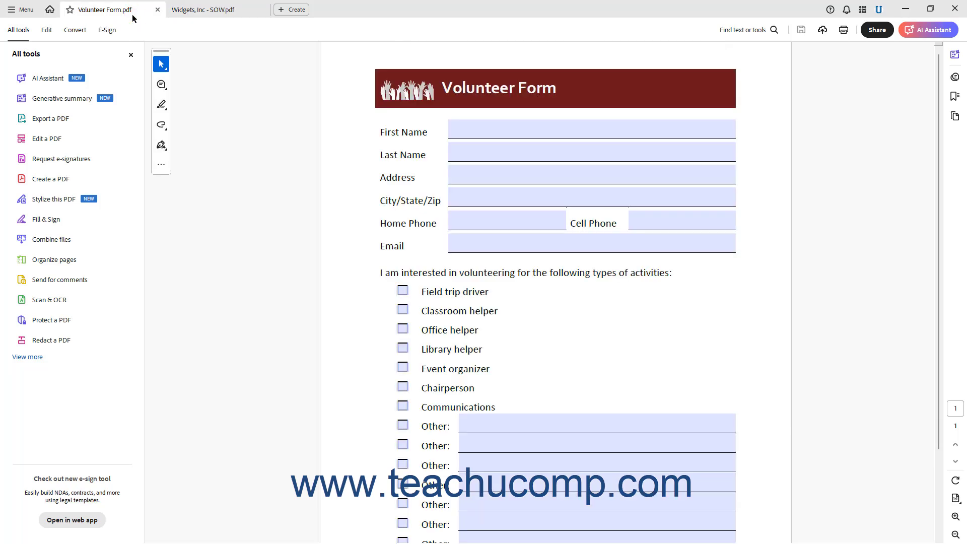
pyautogui.scroll(-3, 380, 236)
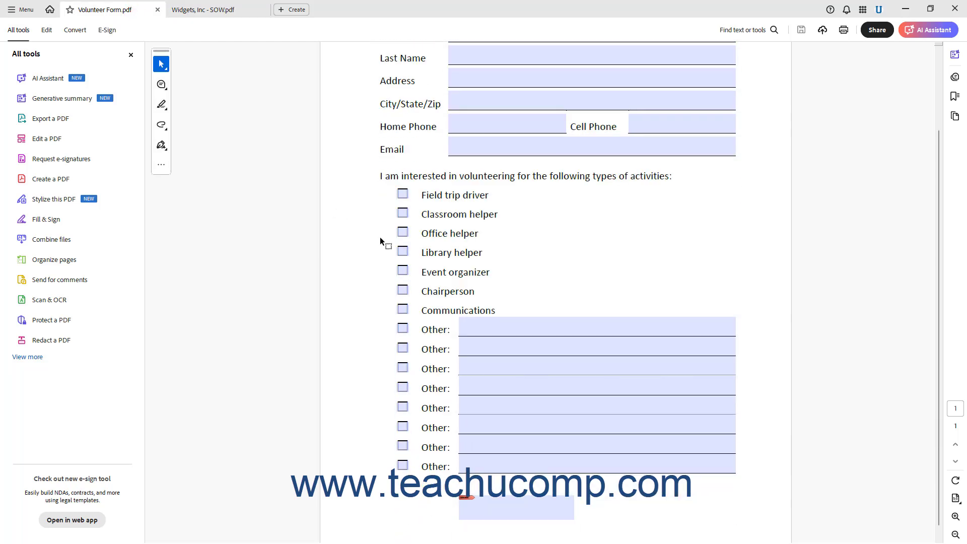
pyautogui.scroll(3, 380, 237)
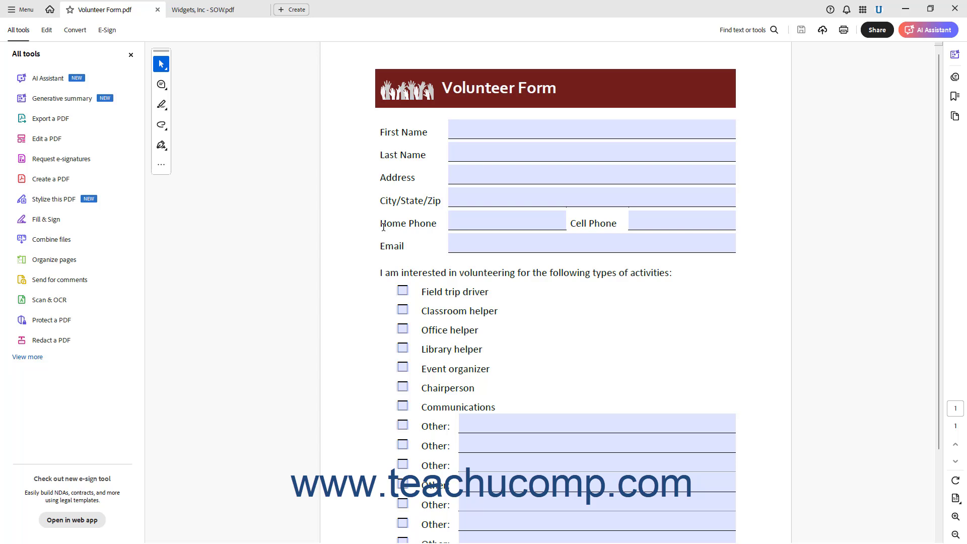
pyautogui.click(234, 13)
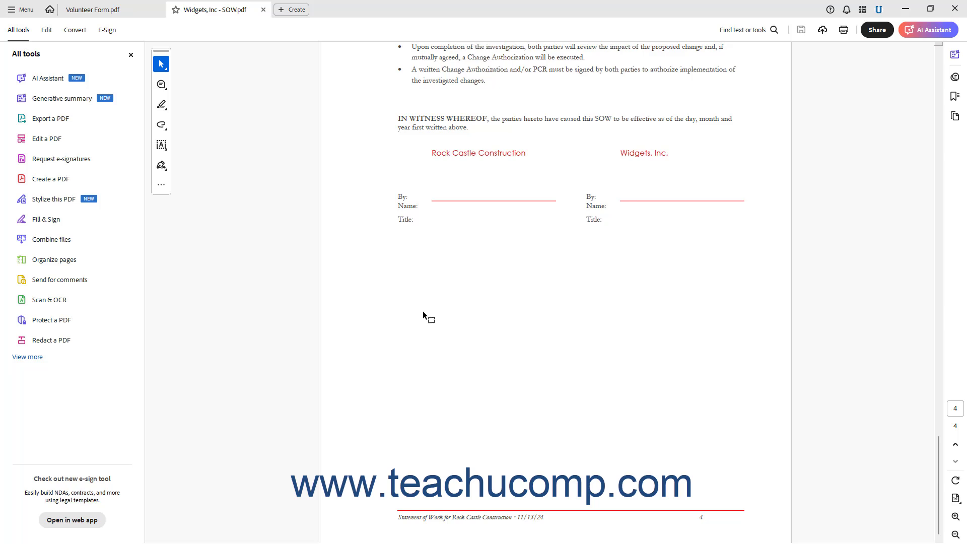
# Start an e-signature request for the SOW document and enter the first recipient's email and name
pyautogui.click(115, 31)
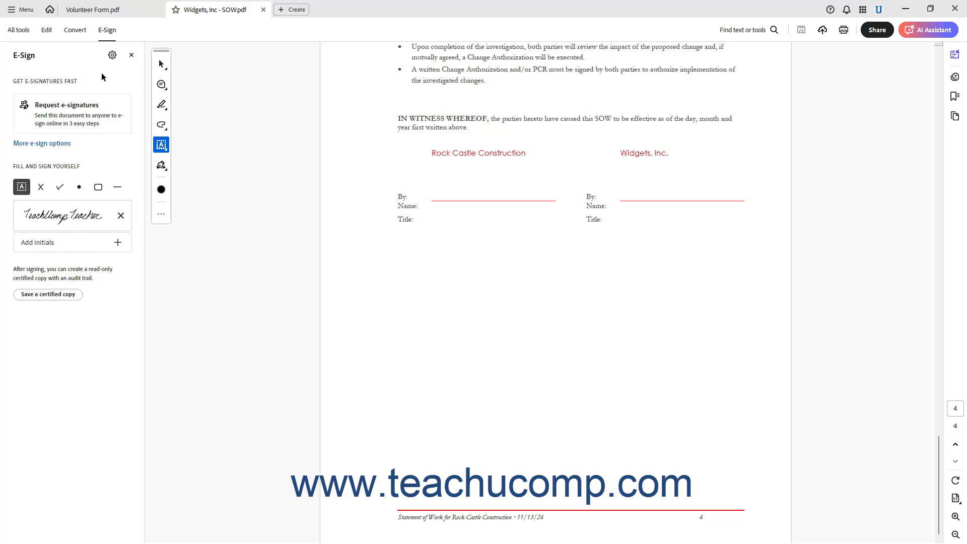
pyautogui.click(85, 116)
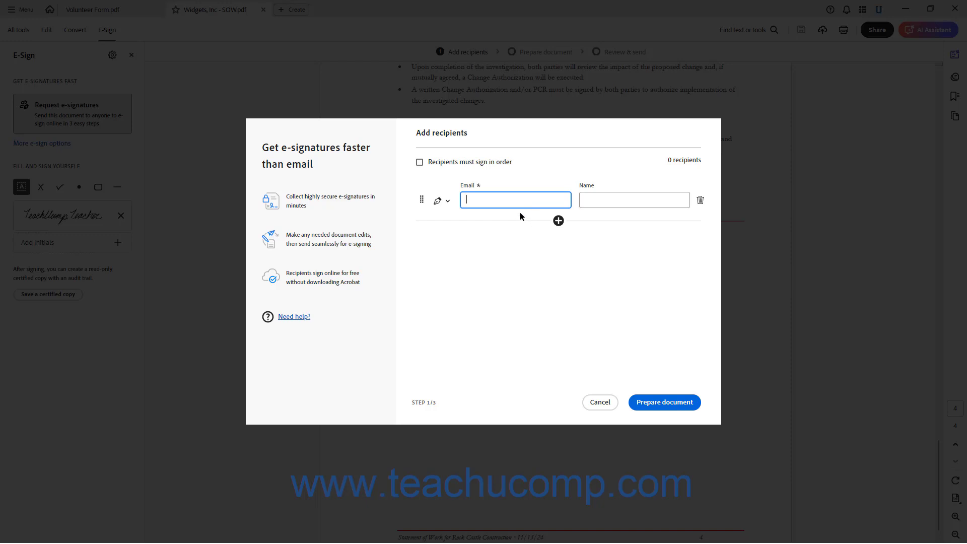
pyautogui.write('joe@')
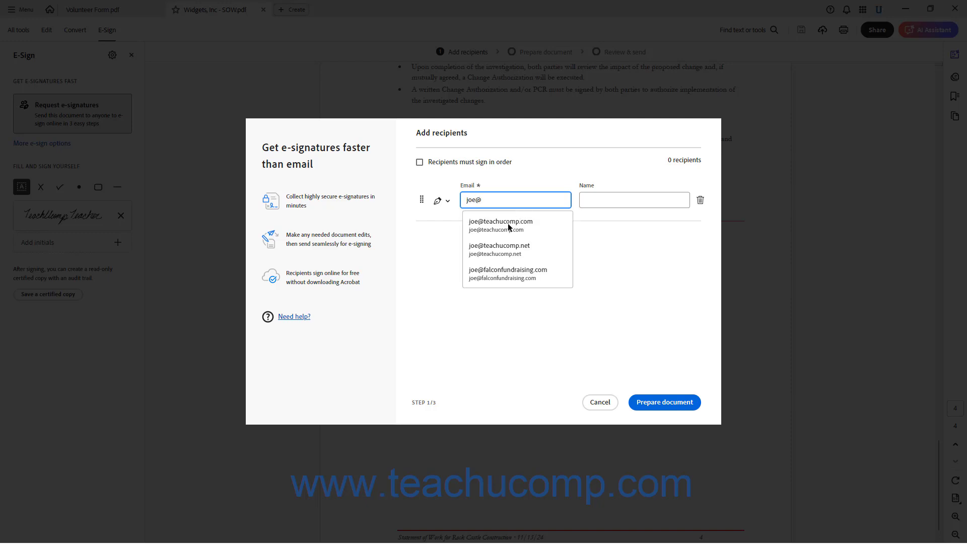
pyautogui.click(508, 223)
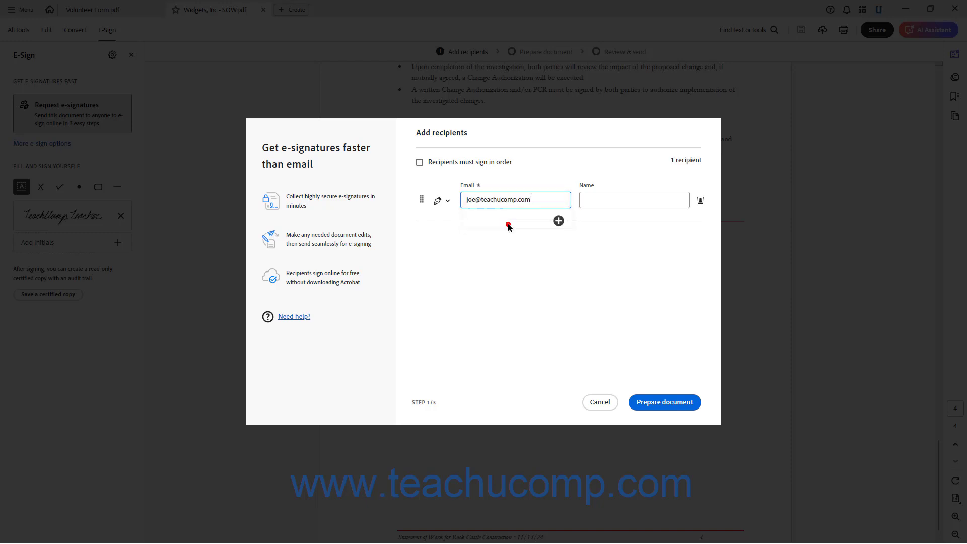
pyautogui.click(598, 200)
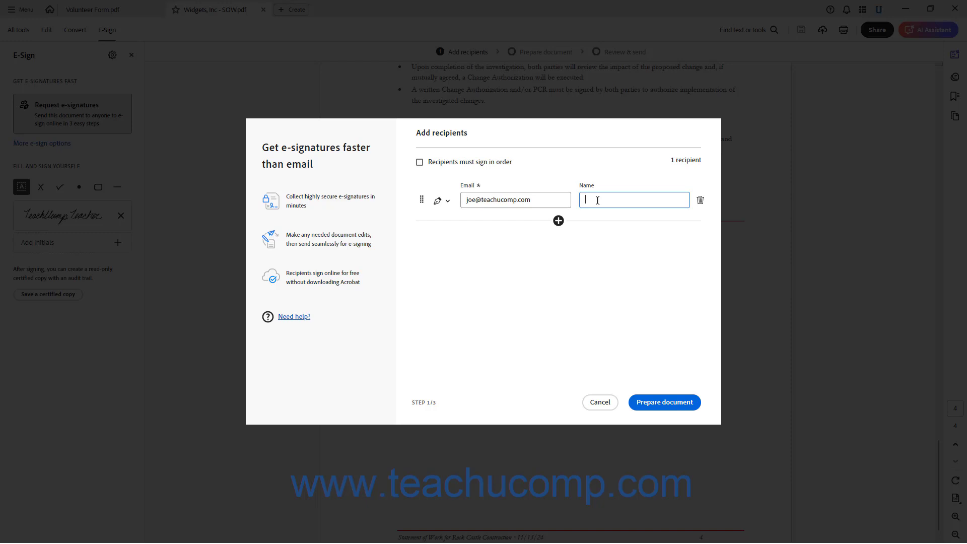
pyautogui.write('Joe')
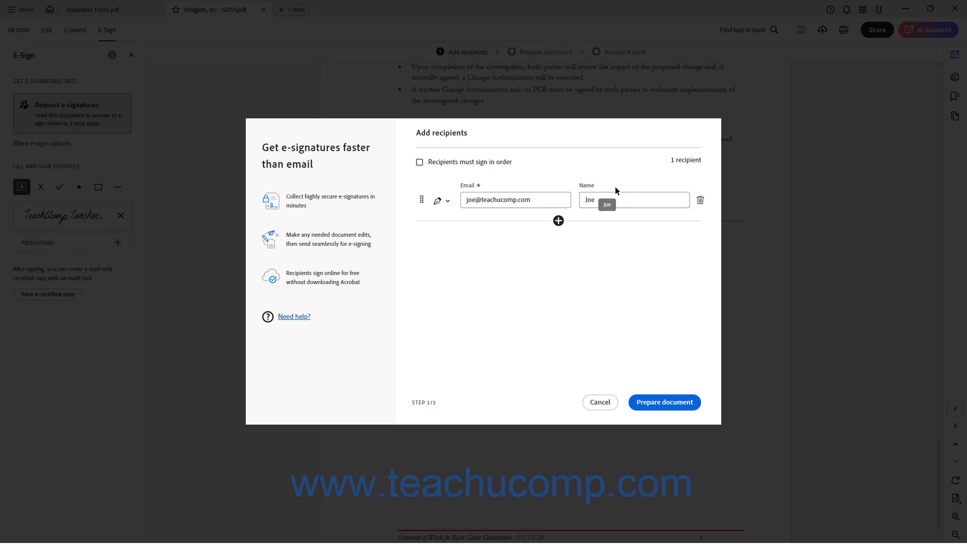
# Add a second recipient to the signature request and fill in their email and name
pyautogui.click(559, 221)
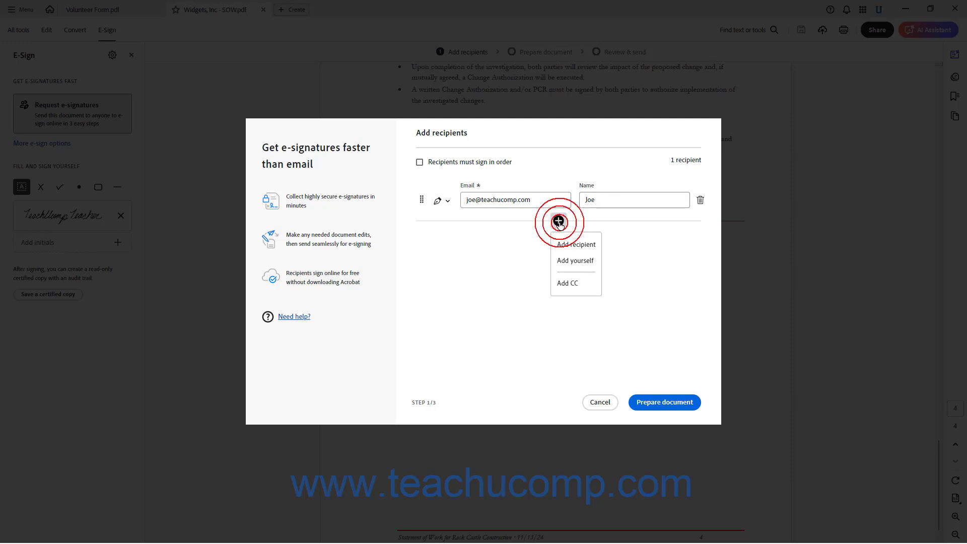
pyautogui.click(571, 244)
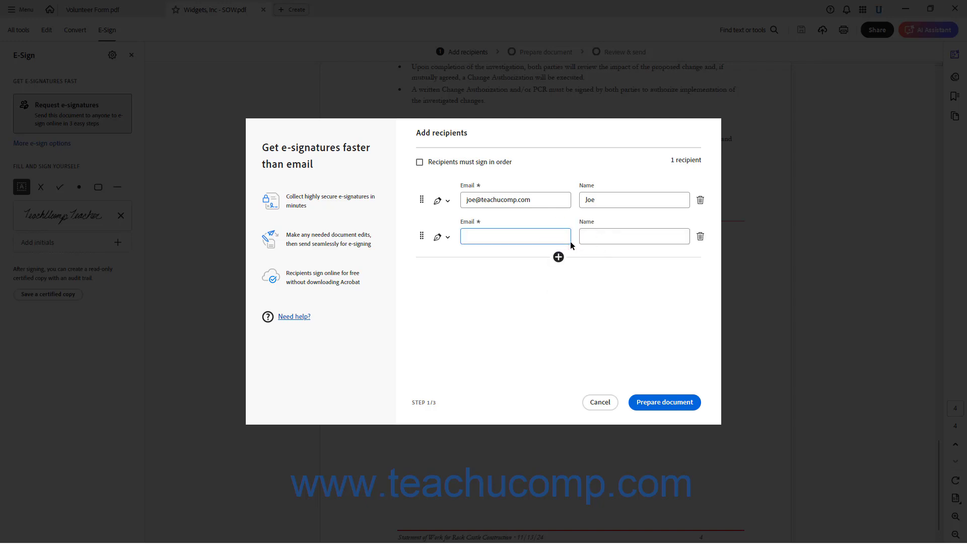
pyautogui.click(476, 235)
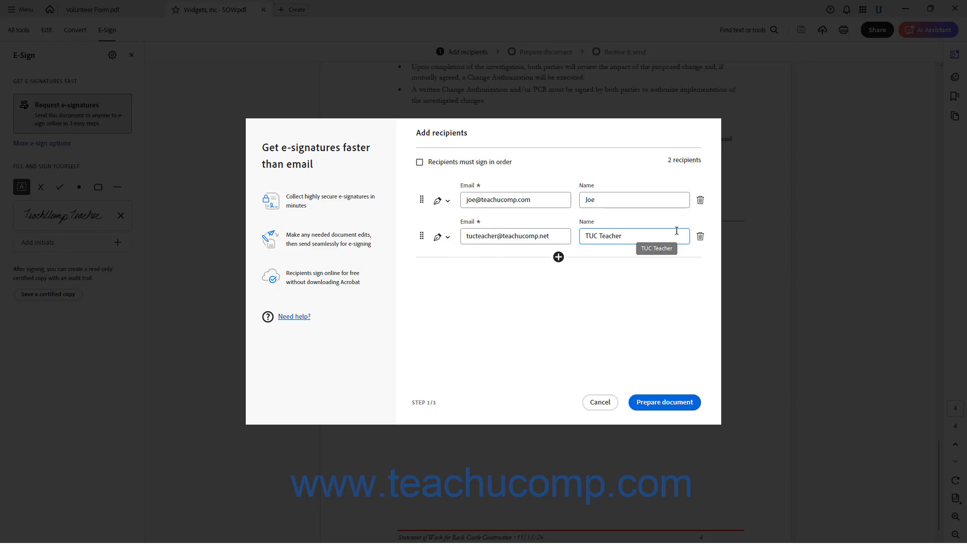
pyautogui.click(558, 257)
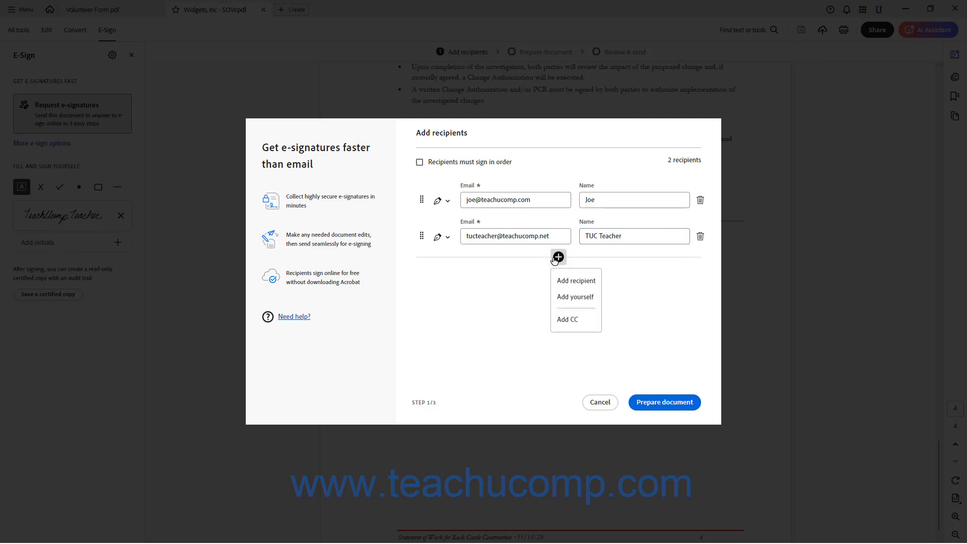
pyautogui.click(568, 319)
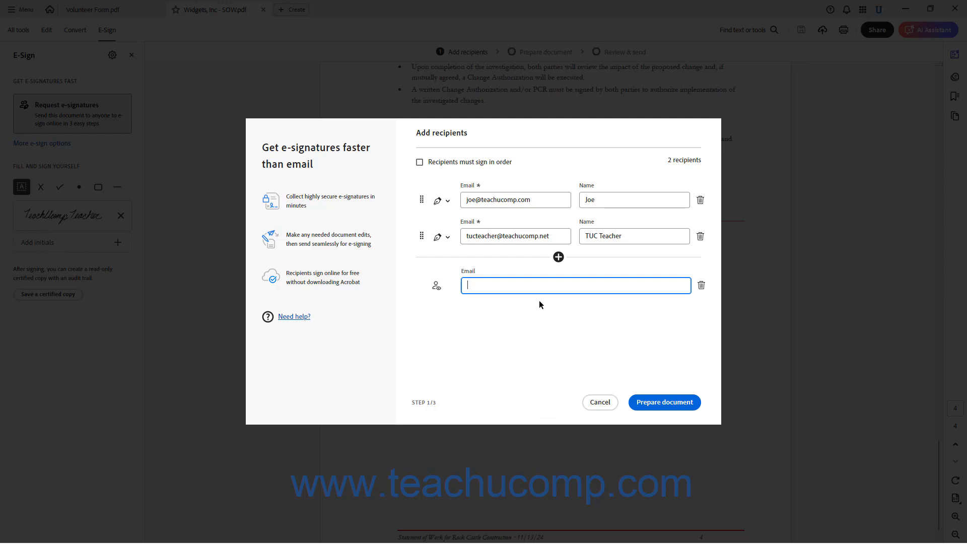
pyautogui.click(522, 285)
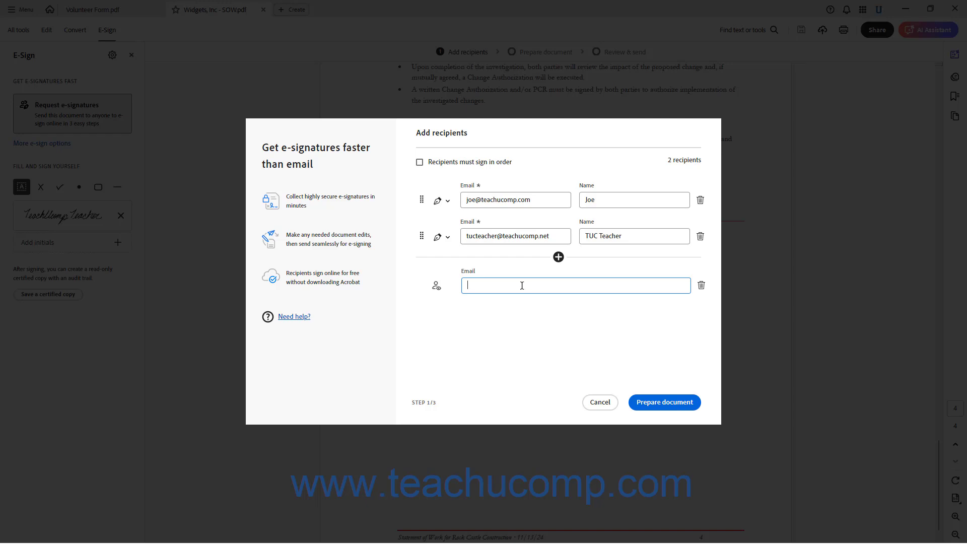
pyautogui.click(701, 286)
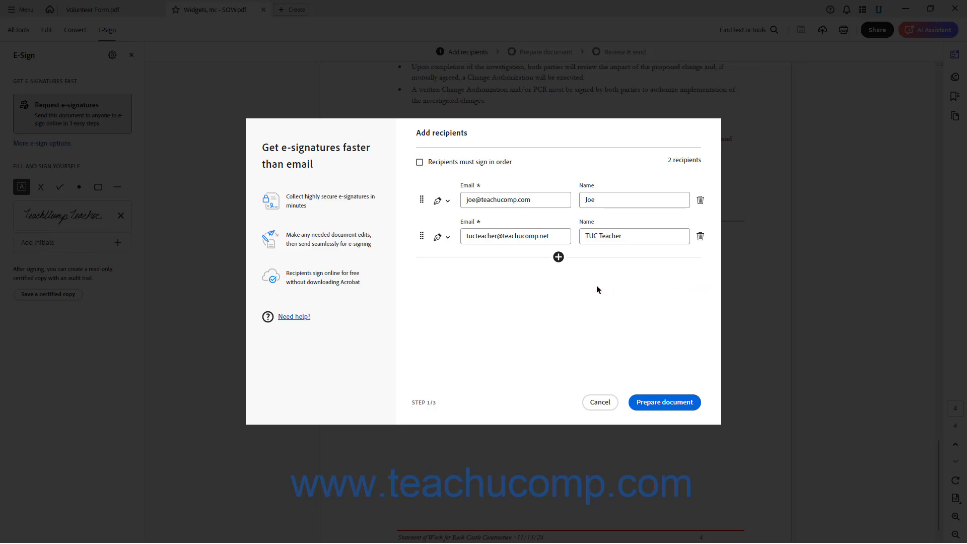
pyautogui.click(421, 162)
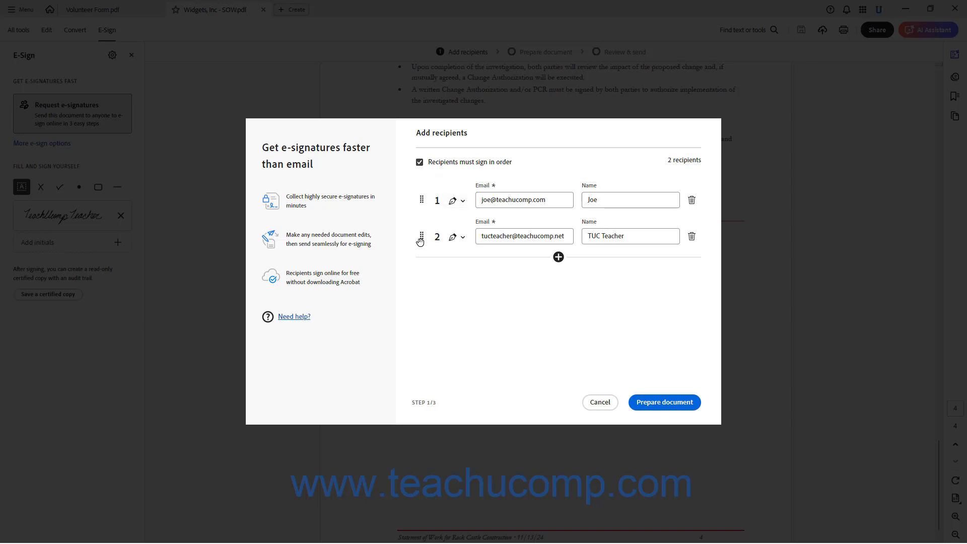
pyautogui.moveTo(422, 239); pyautogui.dragTo(425, 200)
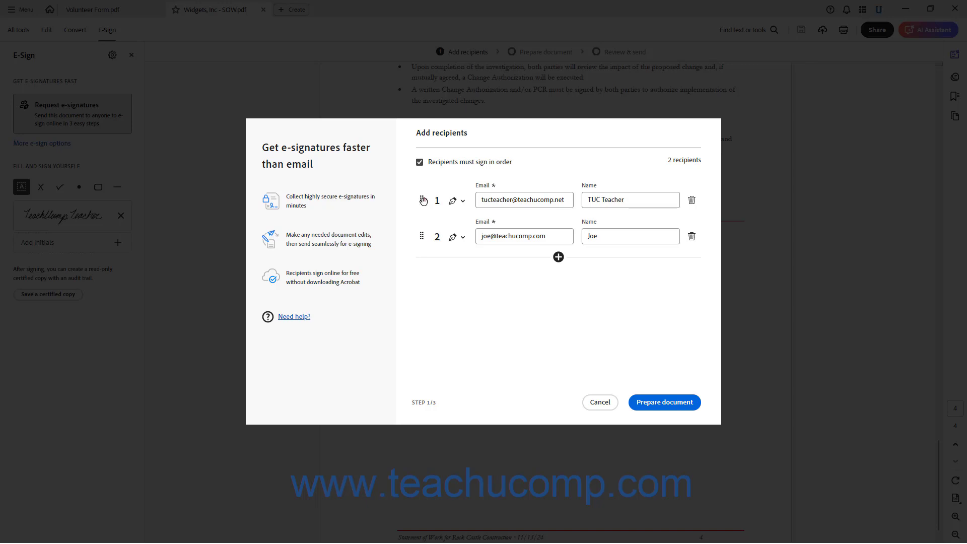
pyautogui.moveTo(425, 200); pyautogui.dragTo(423, 237)
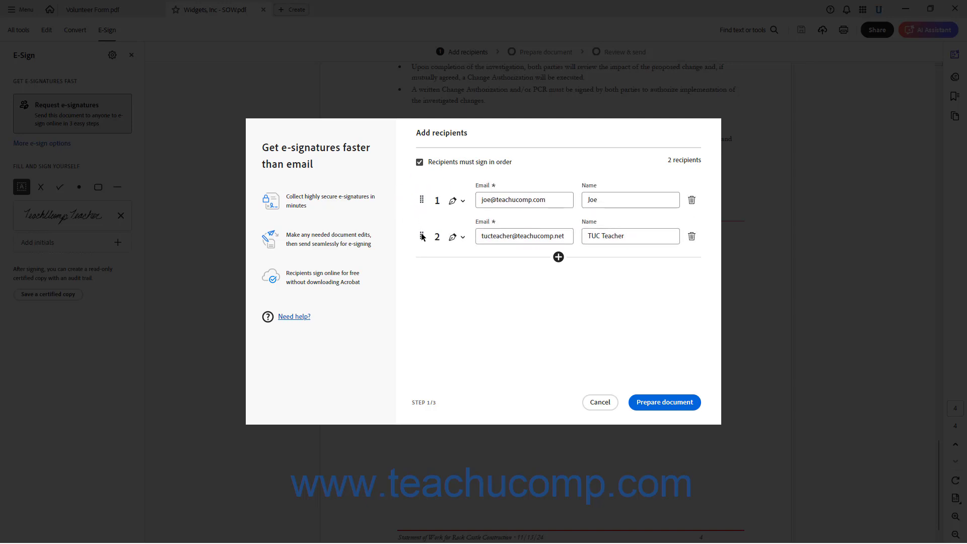
pyautogui.click(419, 162)
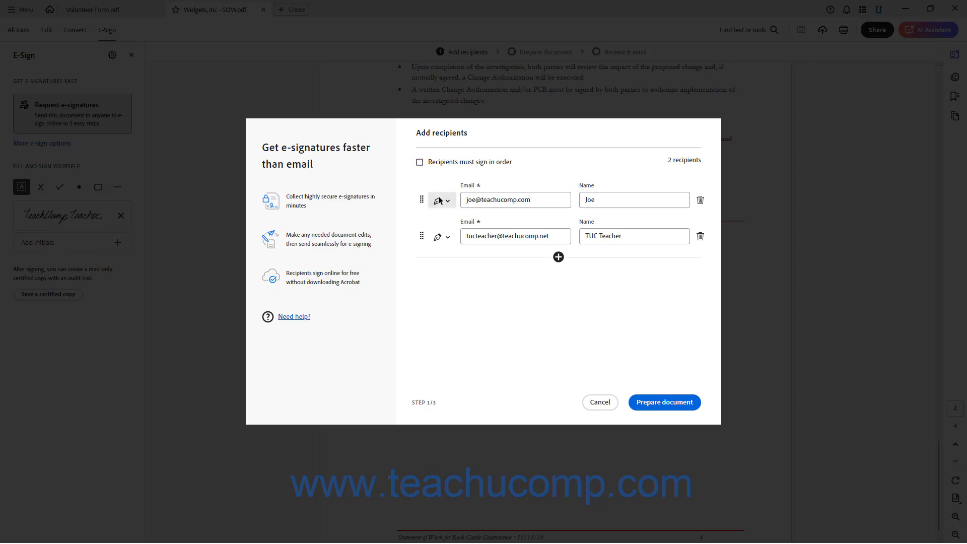
# Proceed to preparing the document and place a Text field for the first recipient beside Title under Rock Castle Construction
pyautogui.click(650, 403)
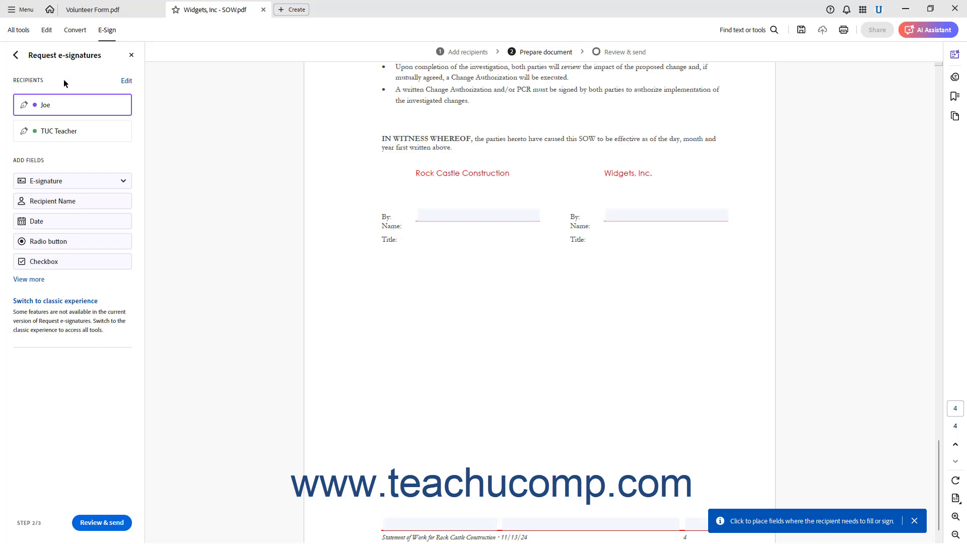
pyautogui.click(45, 82)
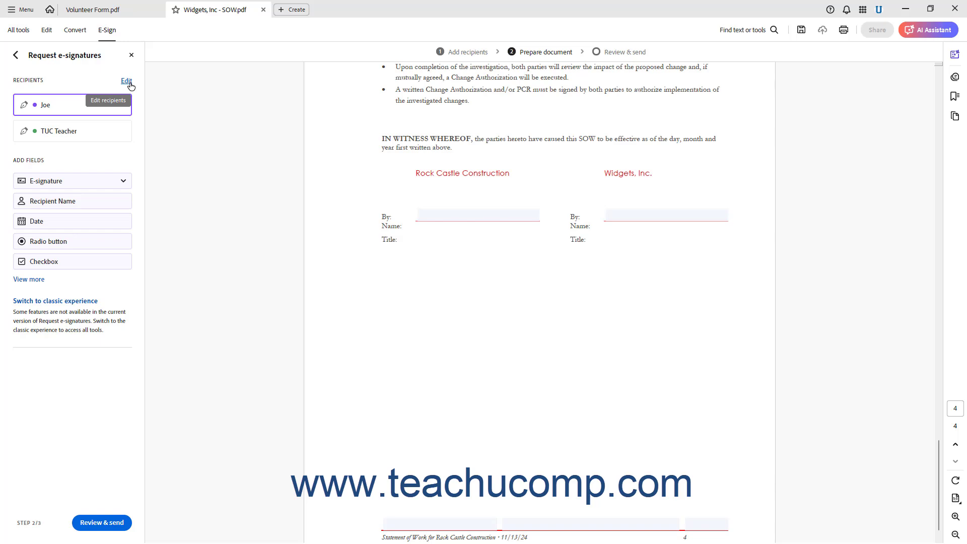
pyautogui.click(101, 105)
pyautogui.click(41, 281)
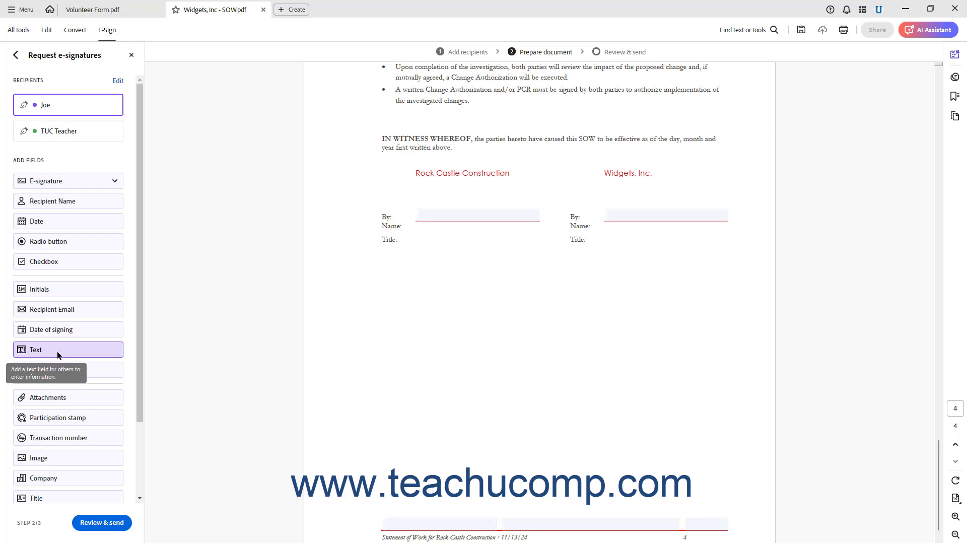
pyautogui.moveTo(57, 352); pyautogui.dragTo(416, 229)
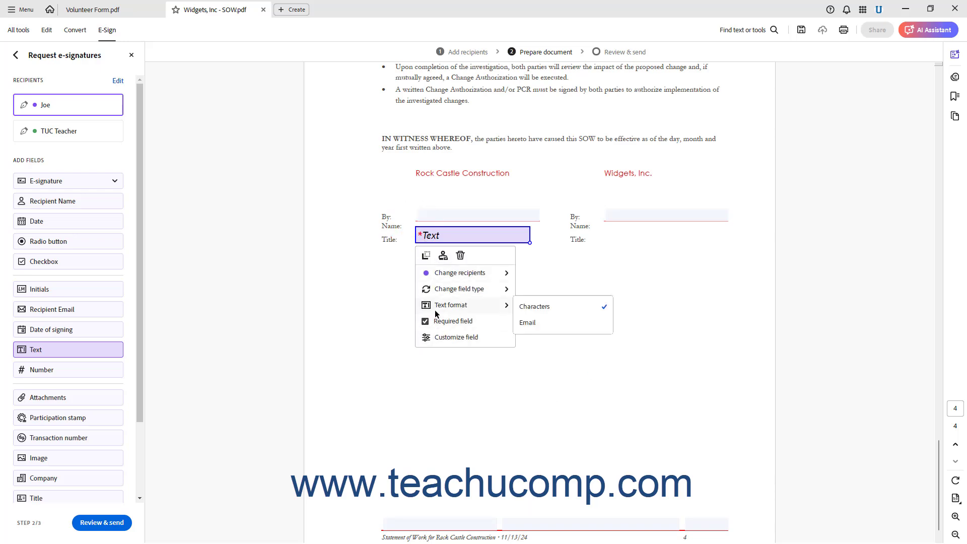
# Examine the new text field's recipient options and customization settings, and return to the list of fields
pyautogui.moveTo(443, 291)
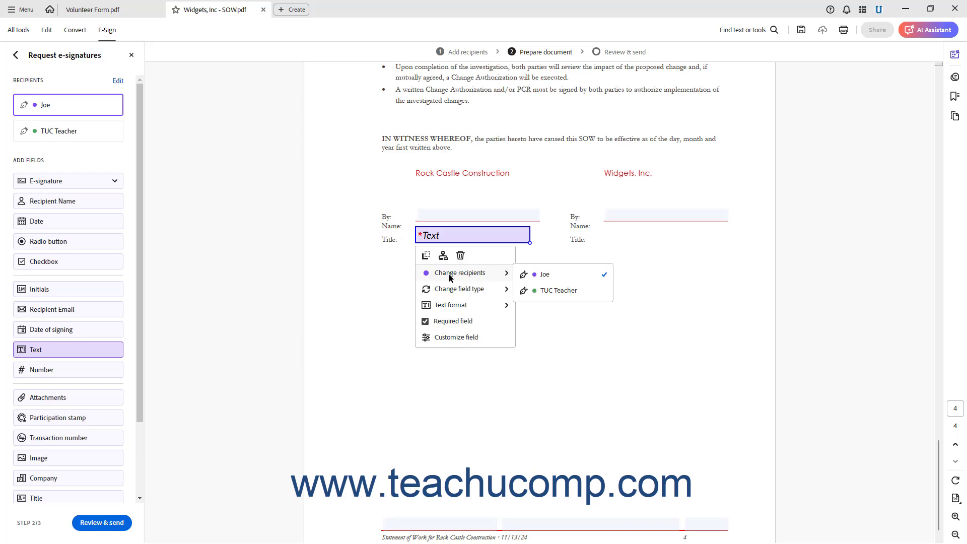
pyautogui.click(459, 337)
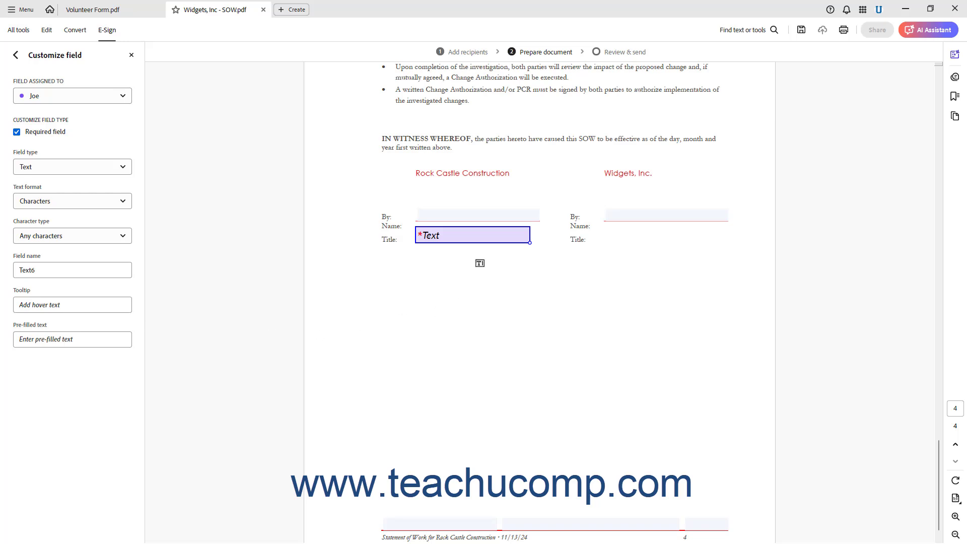
pyautogui.click(476, 236)
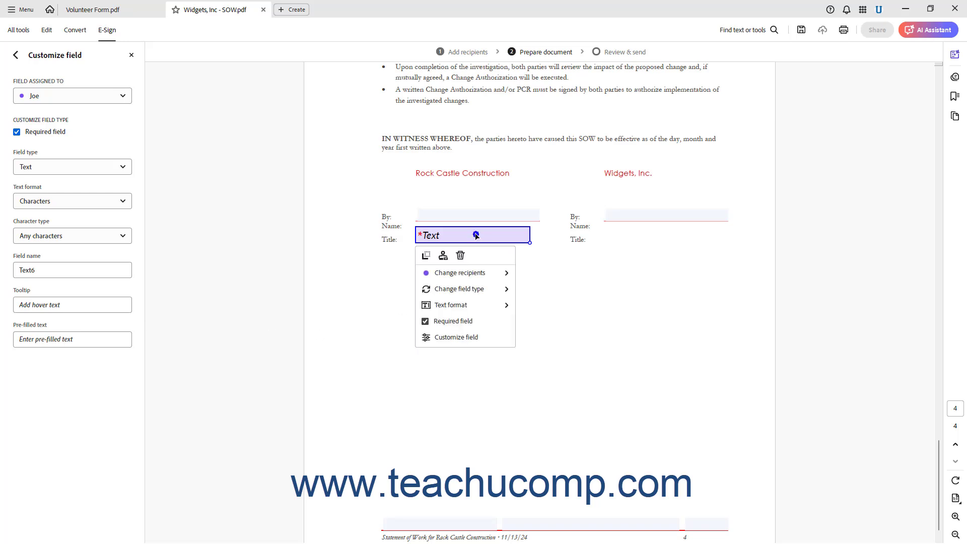
pyautogui.moveTo(487, 272)
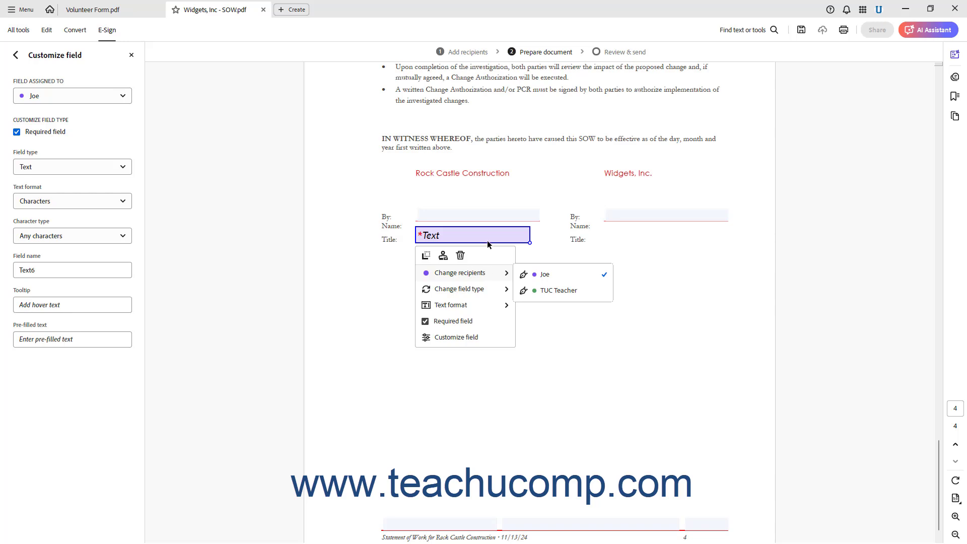
pyautogui.click(16, 55)
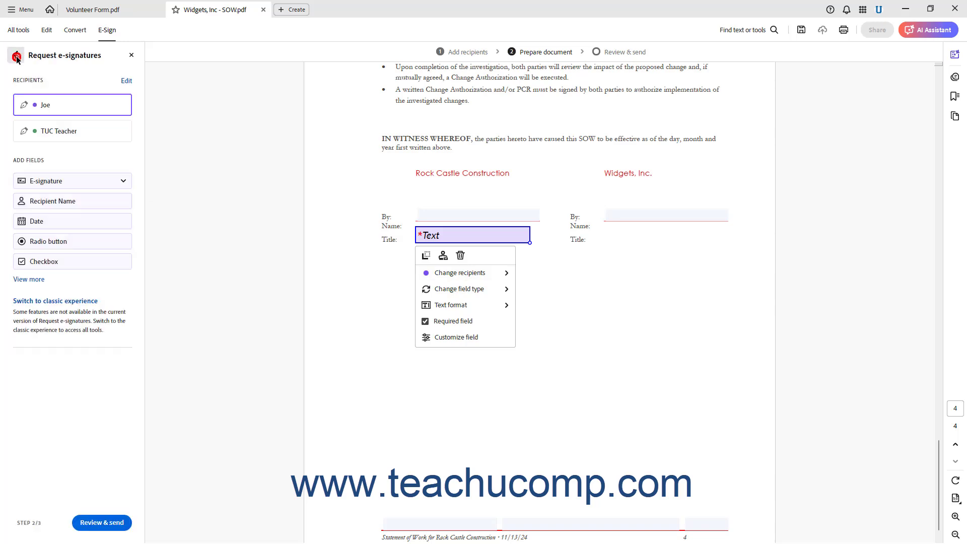
# Add a field for the first recipient on the Rock Castle Construction By line and change its type to Signature
pyautogui.click(65, 181)
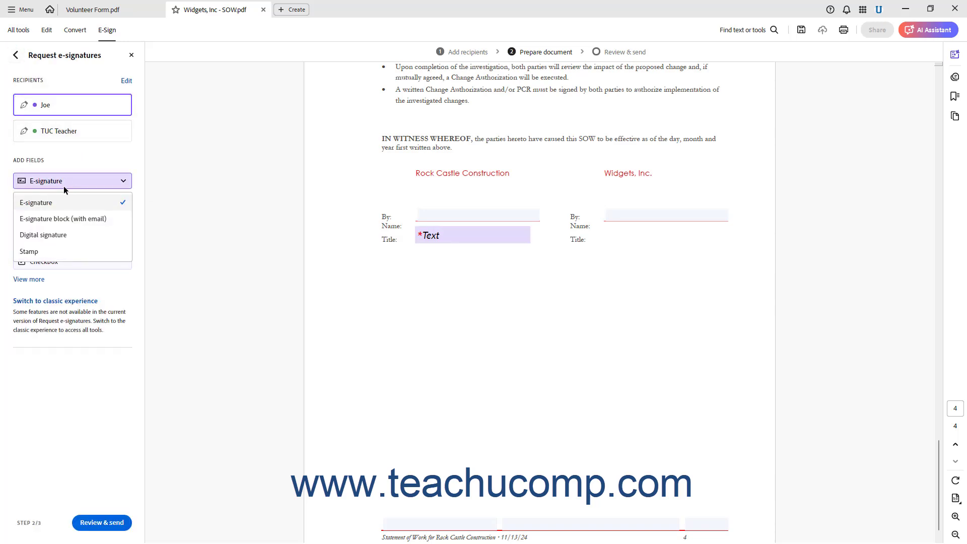
pyautogui.click(57, 203)
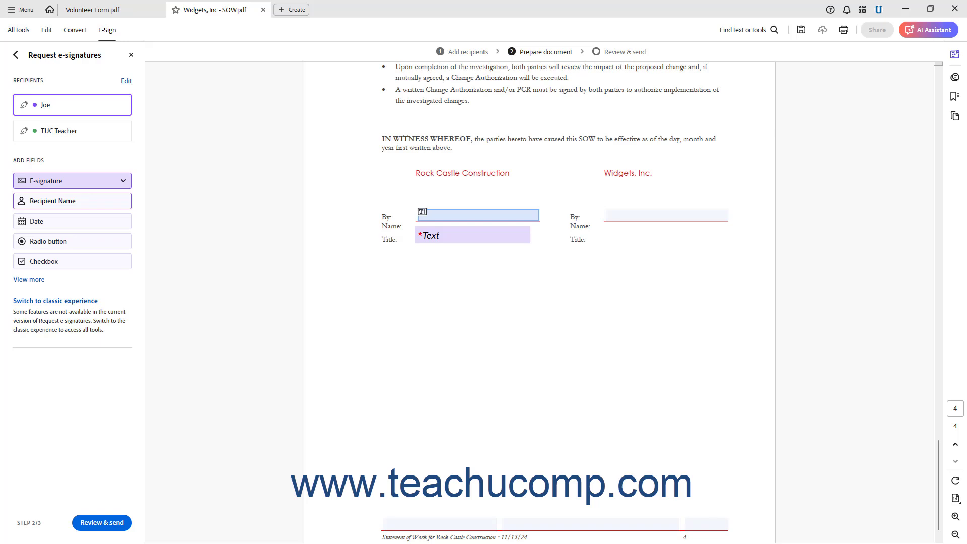
pyautogui.click(422, 211)
pyautogui.moveTo(481, 250)
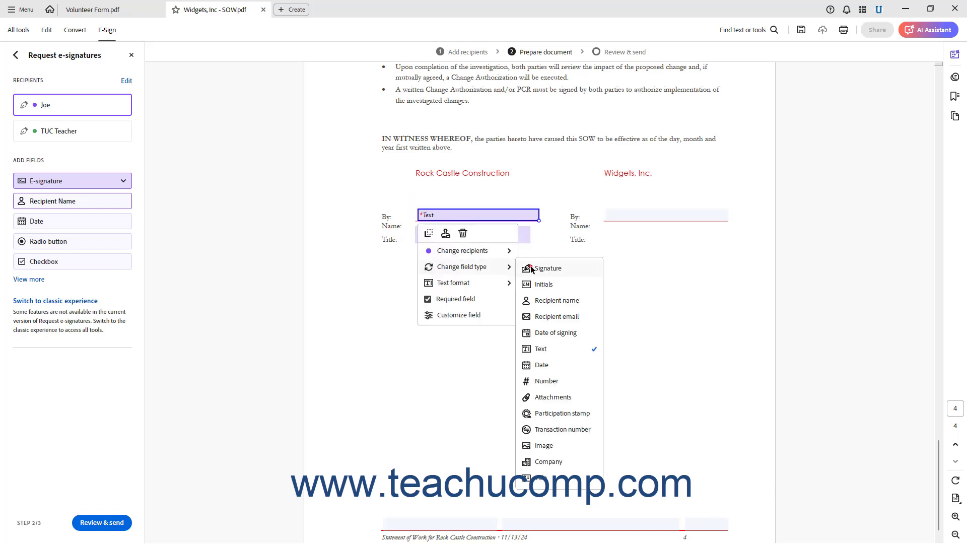
pyautogui.click(534, 266)
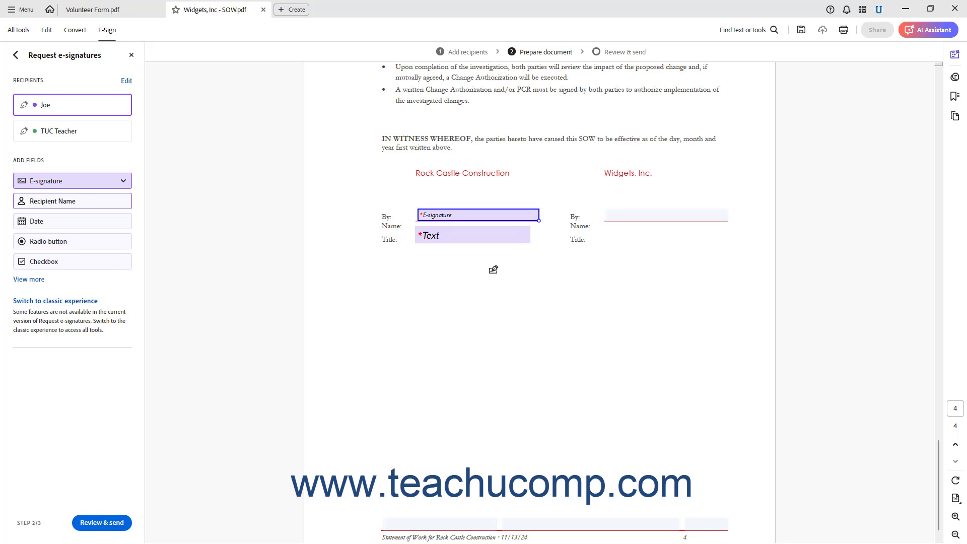
# Place a Text field for the second recipient beside Title under Widgets, Inc
pyautogui.click(95, 132)
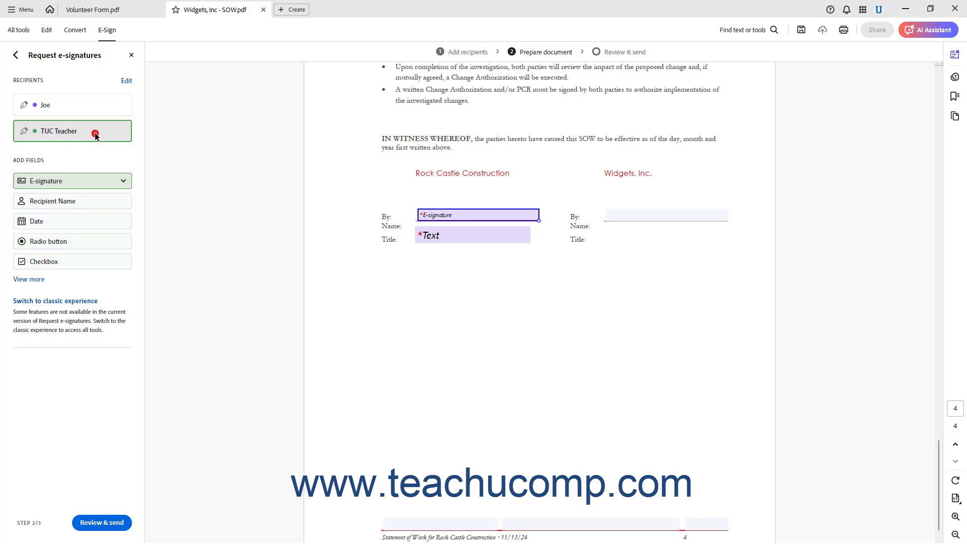
pyautogui.click(35, 280)
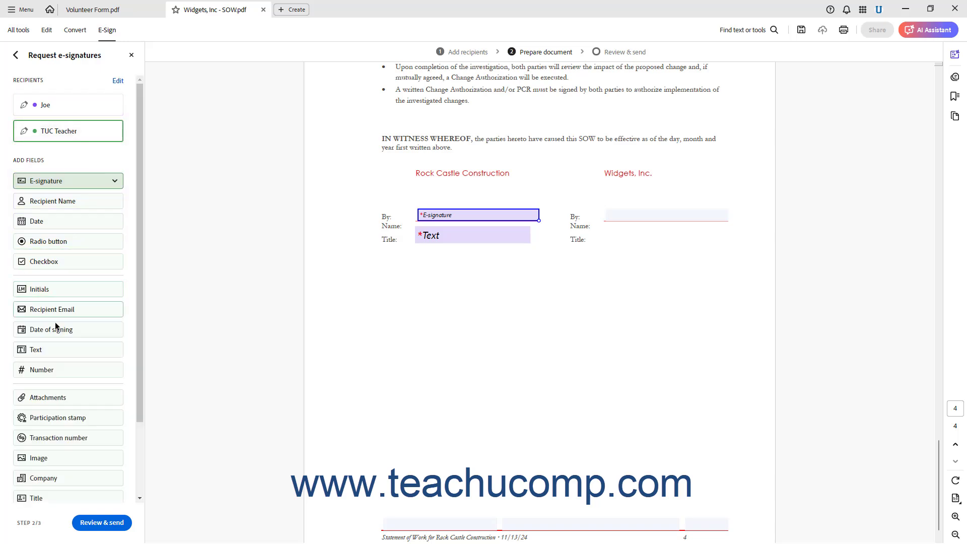
pyautogui.click(56, 348)
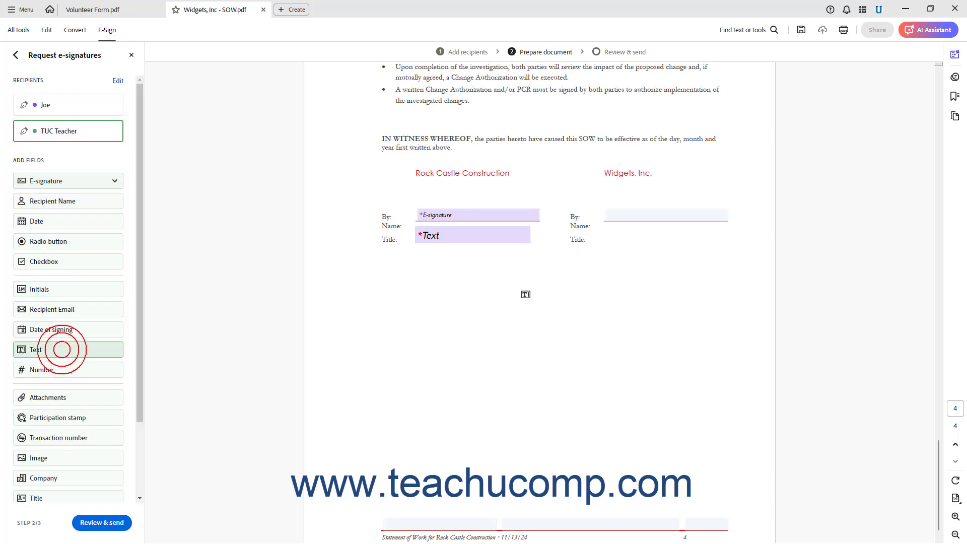
pyautogui.click(607, 230)
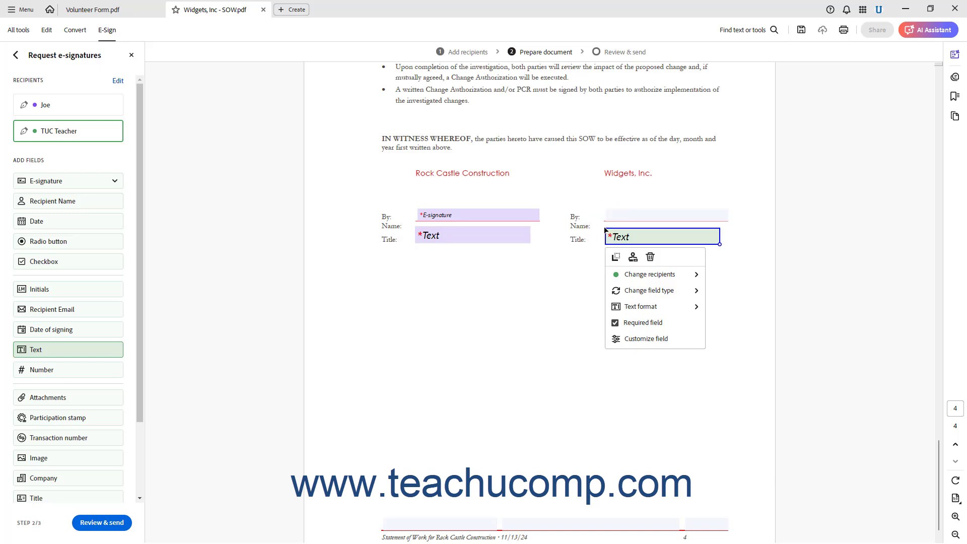
# Add a field for the second recipient on the Widgets, Inc. By line and change its type to Signature
pyautogui.click(112, 181)
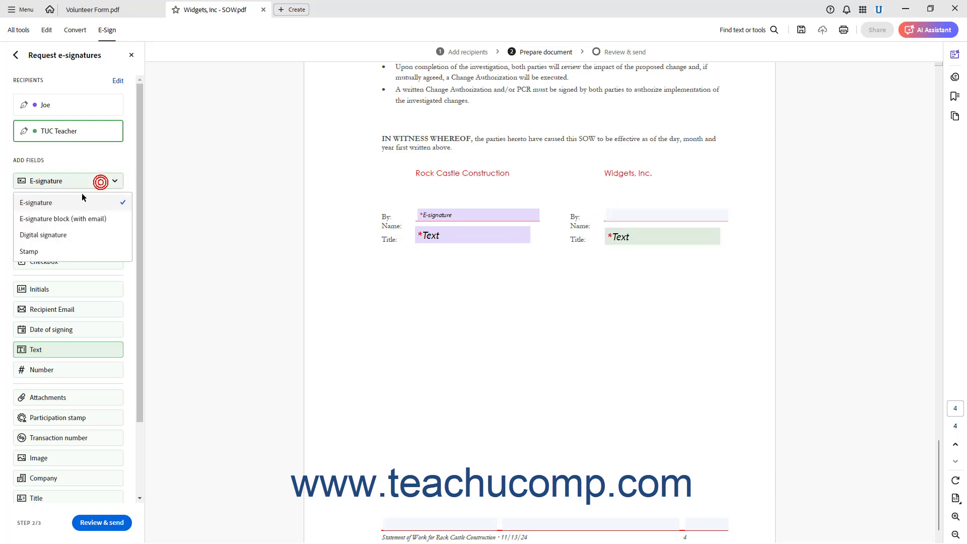
pyautogui.click(73, 206)
pyautogui.click(609, 215)
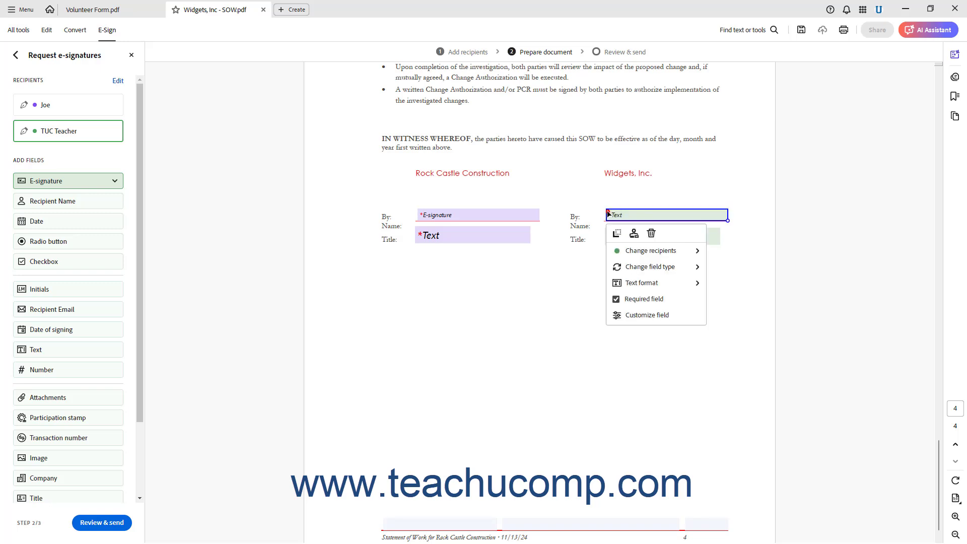
pyautogui.moveTo(658, 267)
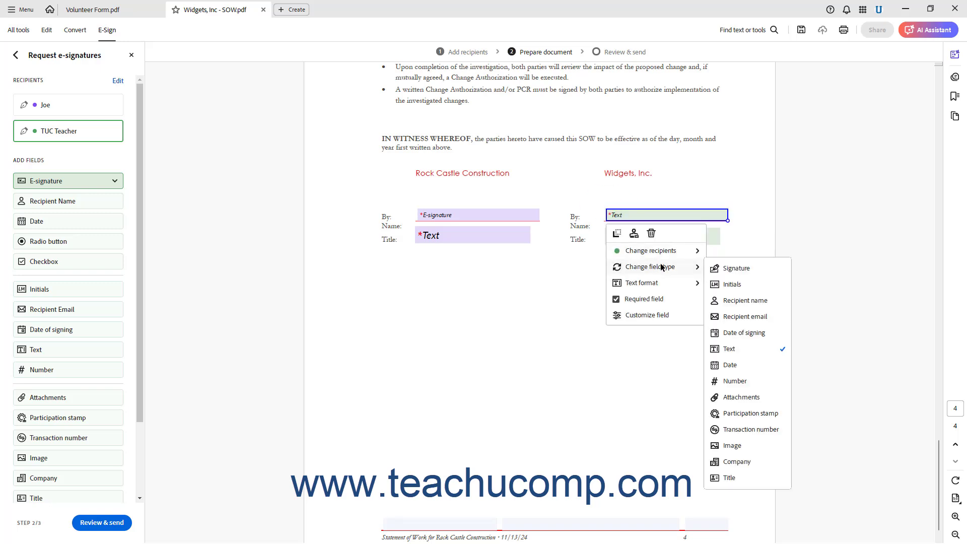
pyautogui.click(733, 267)
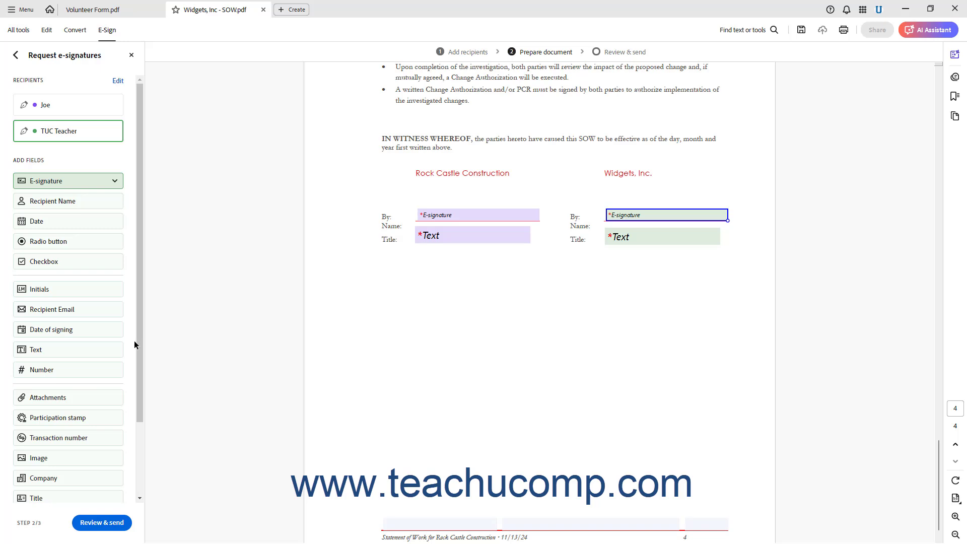
pyautogui.scroll(-3, 134, 341)
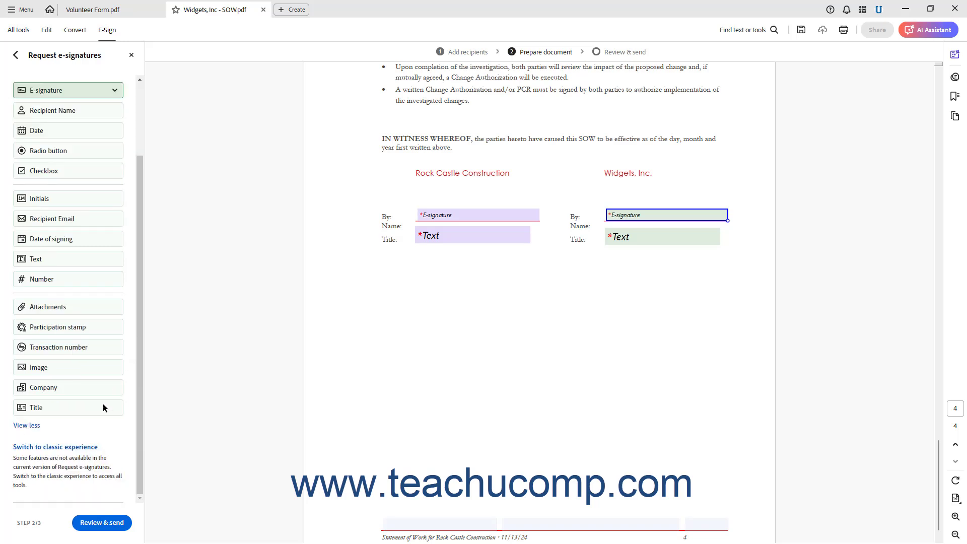
pyautogui.click(67, 448)
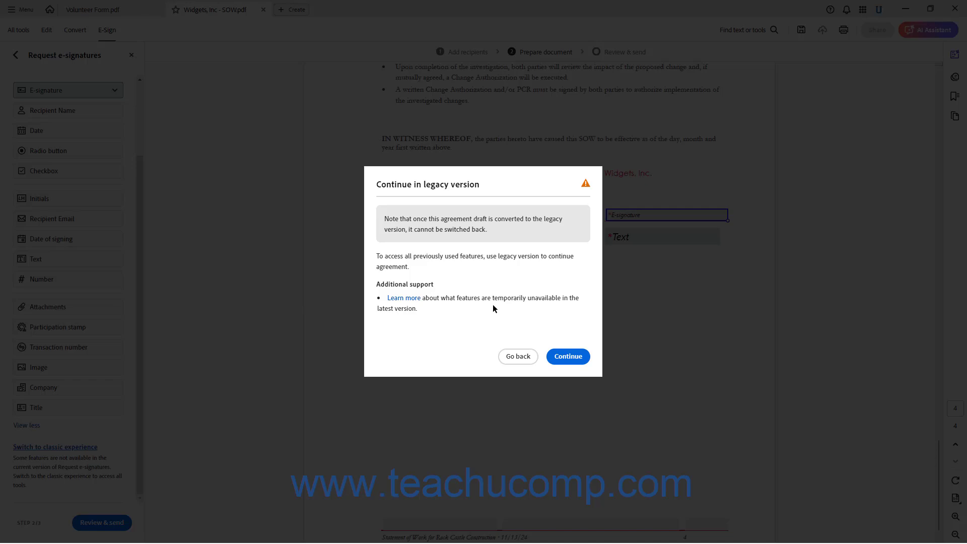
pyautogui.click(513, 357)
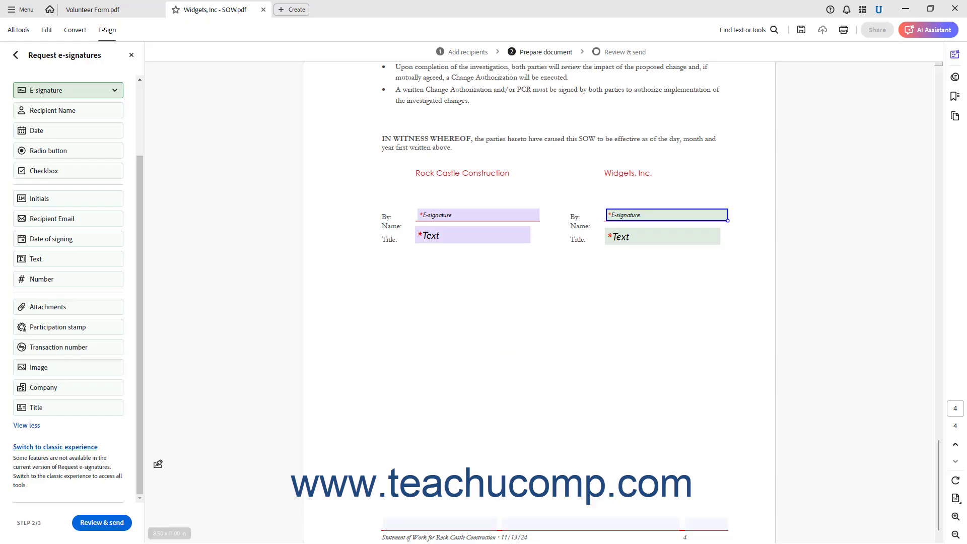
# Proceed to reviewing the signature request and set its reminder frequency to None
pyautogui.click(116, 527)
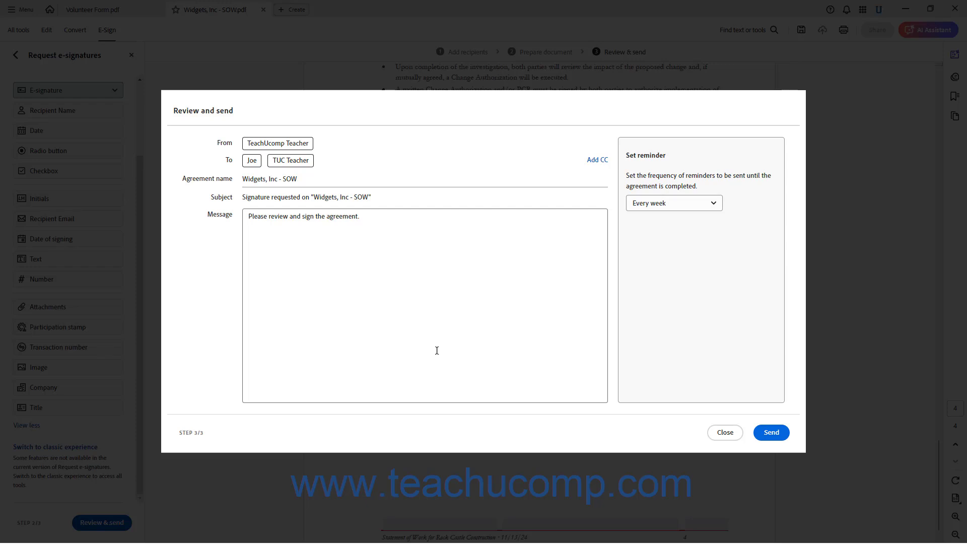
pyautogui.click(333, 180)
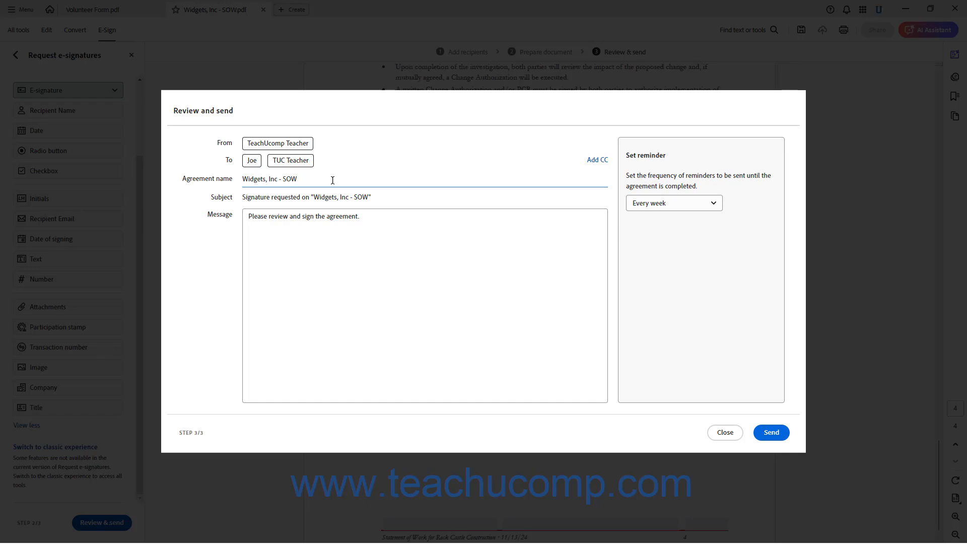
pyautogui.click(376, 223)
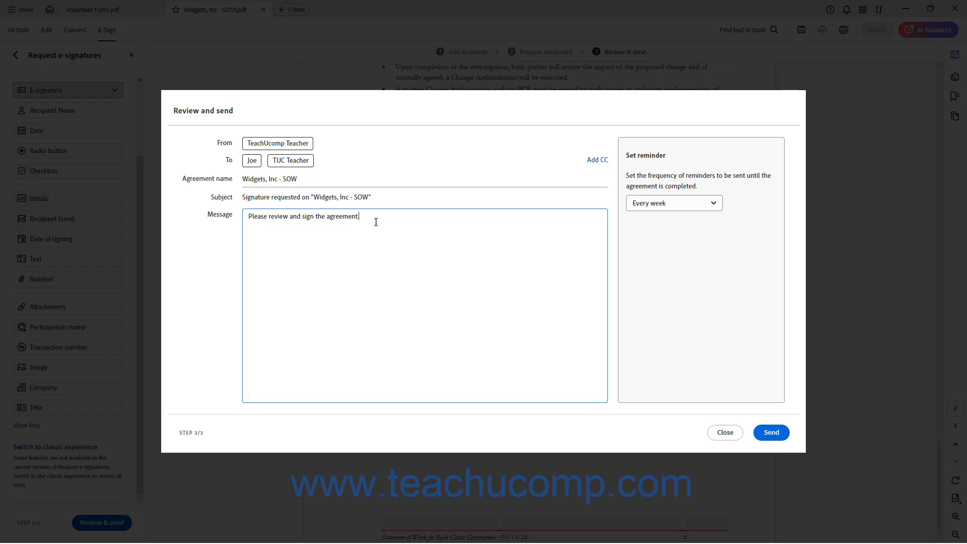
pyautogui.click(716, 208)
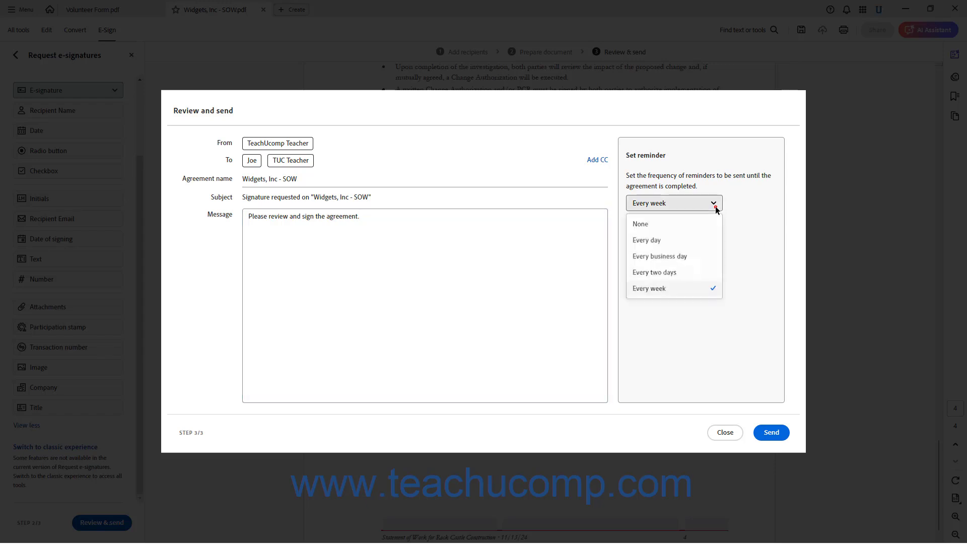
pyautogui.click(690, 223)
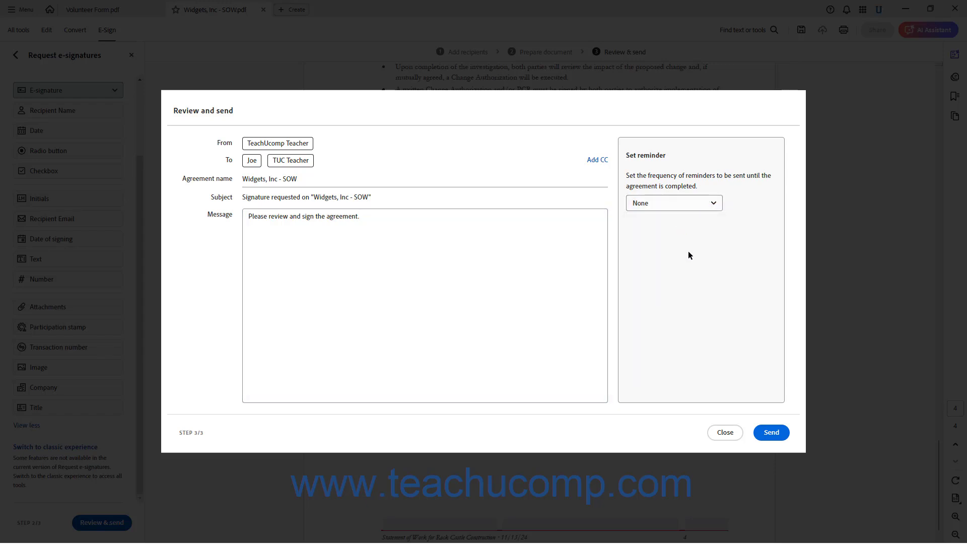
# Send the Widgets, Inc - SOW agreement for signature and close the document
pyautogui.click(768, 433)
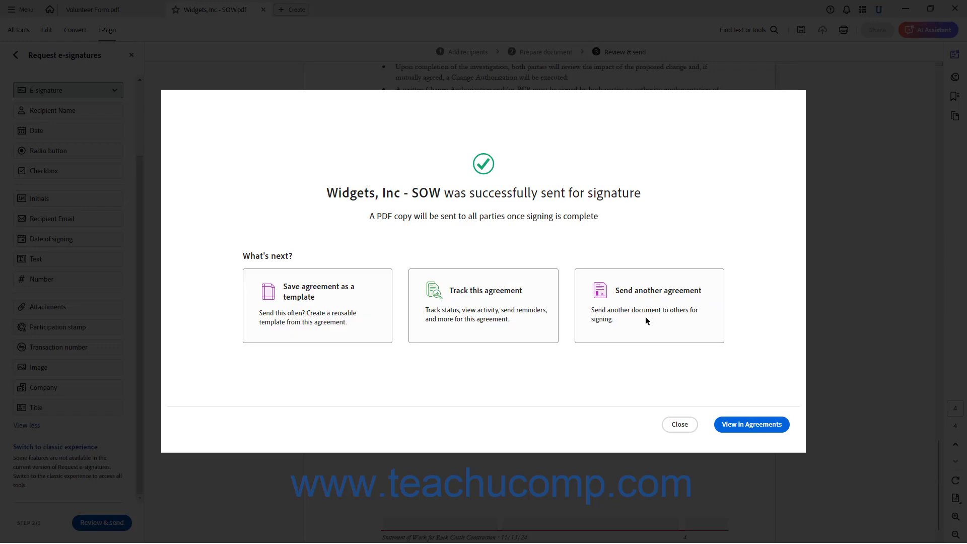
pyautogui.click(679, 424)
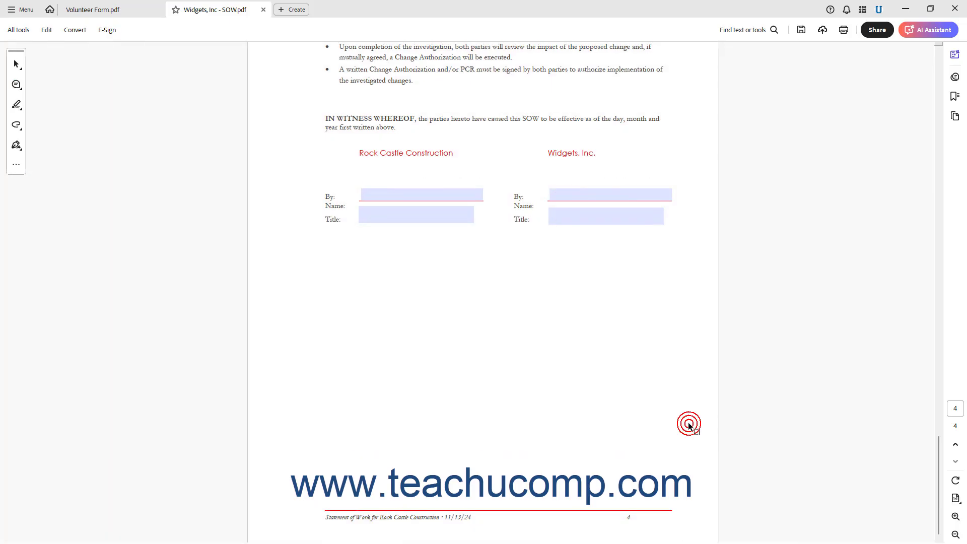
pyautogui.click(263, 9)
pyautogui.click(536, 299)
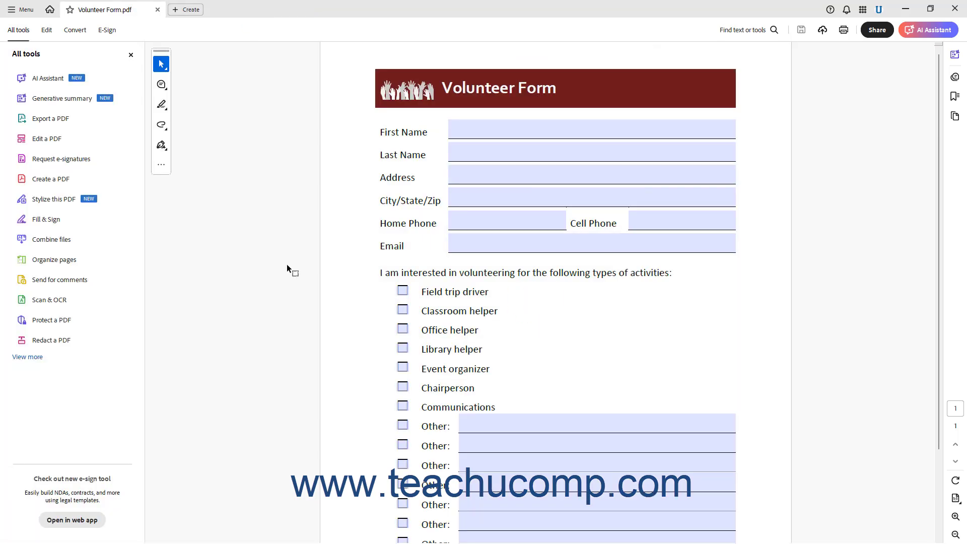
# Start an e-signature request for Volunteer Form.pdf and add the first recipient's email
pyautogui.click(450, 156)
pyautogui.click(109, 30)
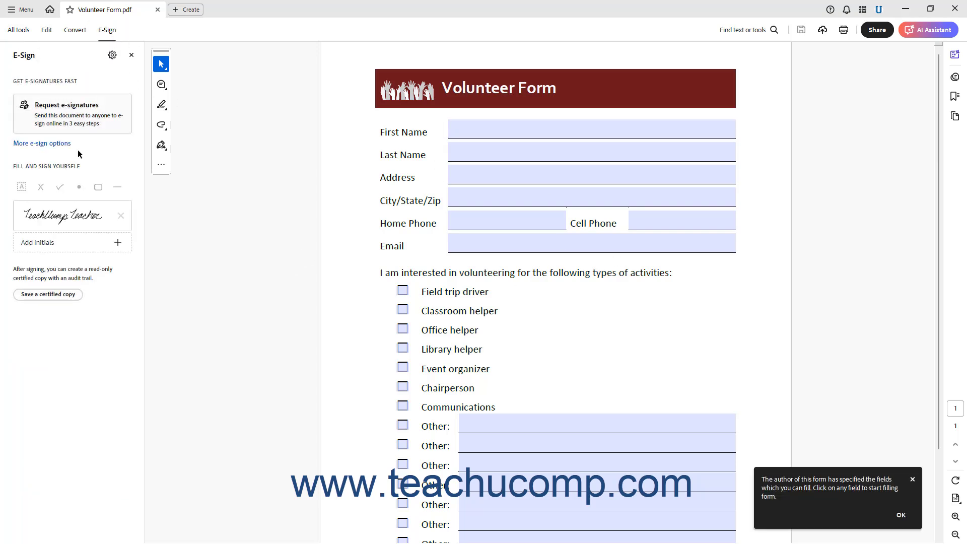
pyautogui.click(68, 122)
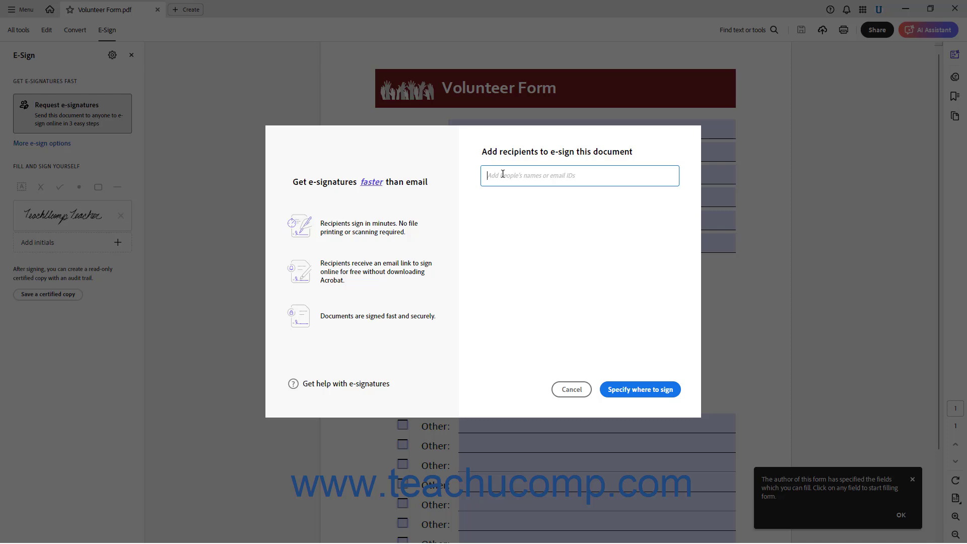
pyautogui.write('joe@')
pyautogui.click(532, 211)
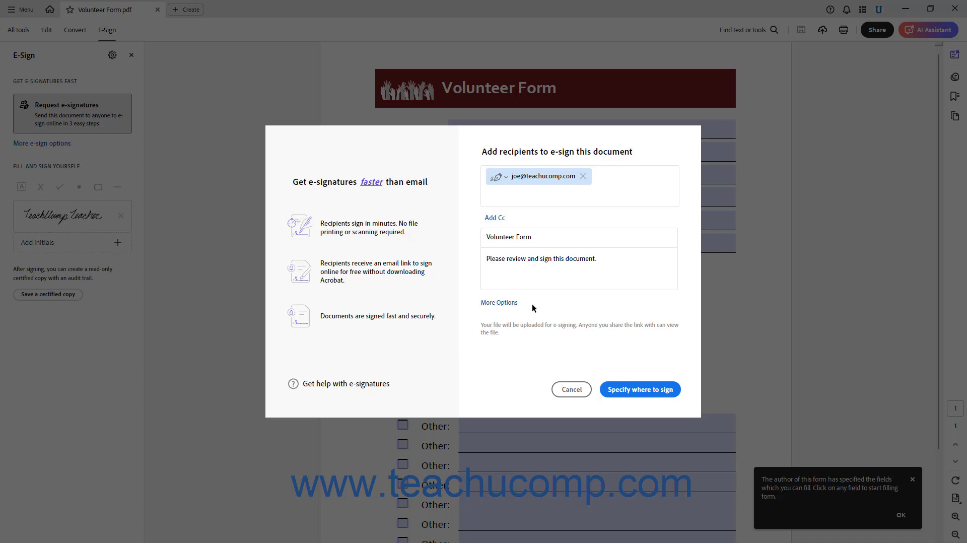
# Check the request's Cc, subject and message fields, and open the additional request options
pyautogui.click(496, 218)
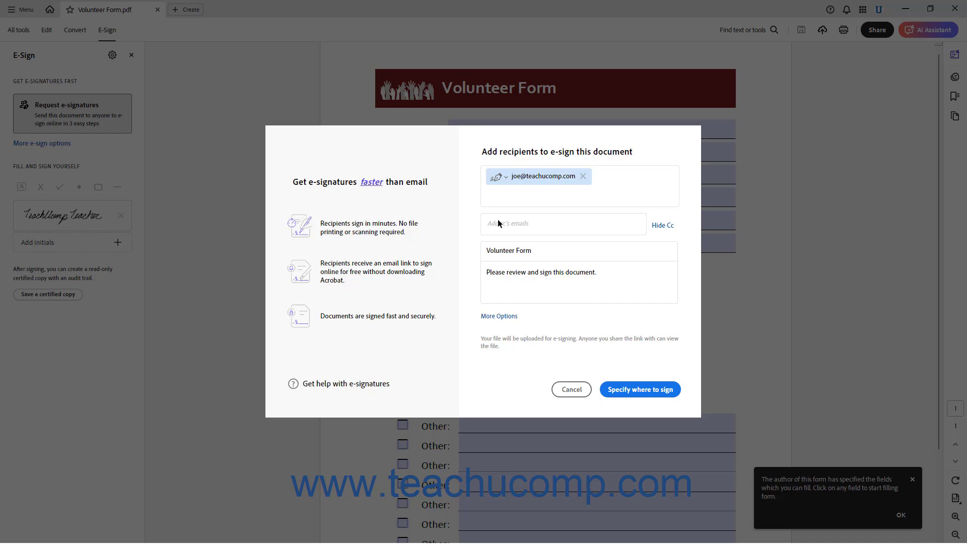
pyautogui.click(662, 226)
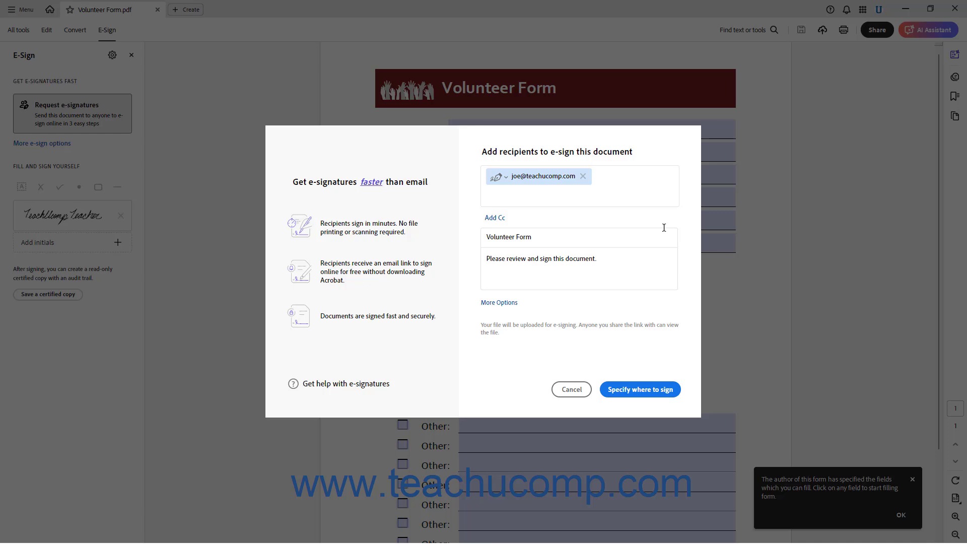
pyautogui.click(613, 245)
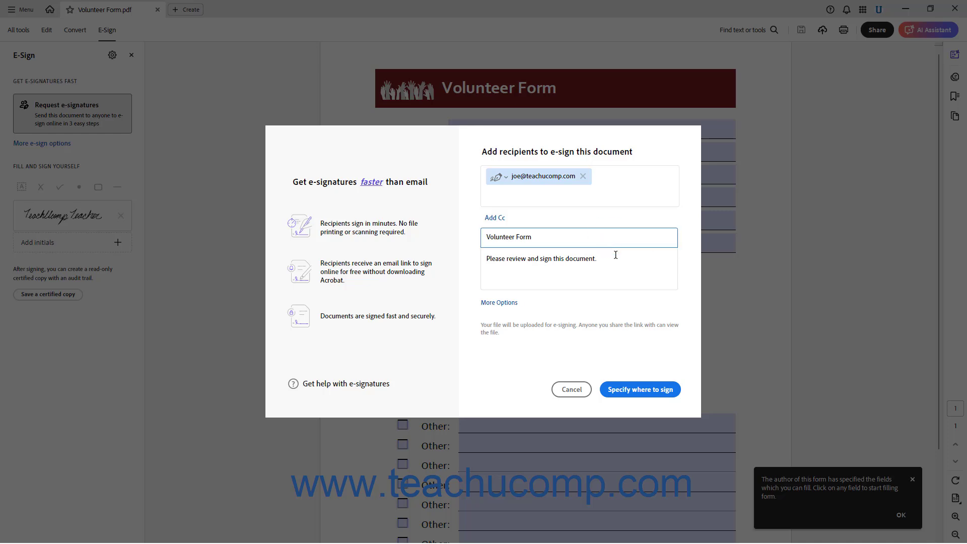
pyautogui.click(613, 265)
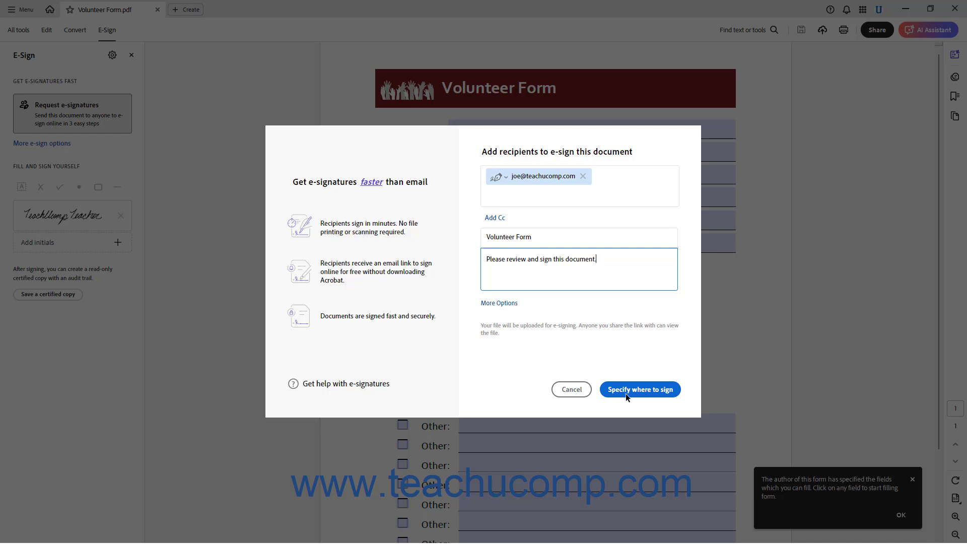
pyautogui.click(512, 305)
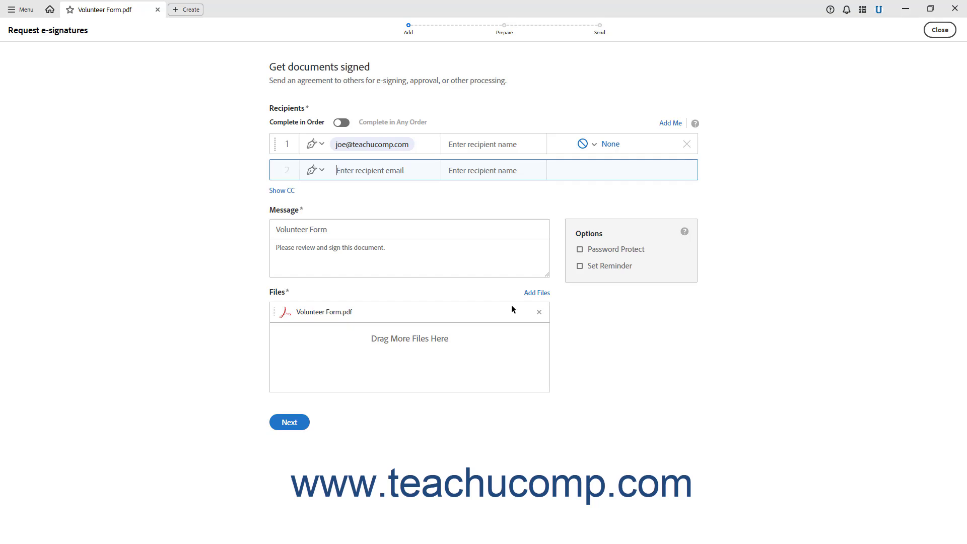
# Add the second recipient's email to the Volunteer Form request and fill in both recipients' names
pyautogui.write('tuc')
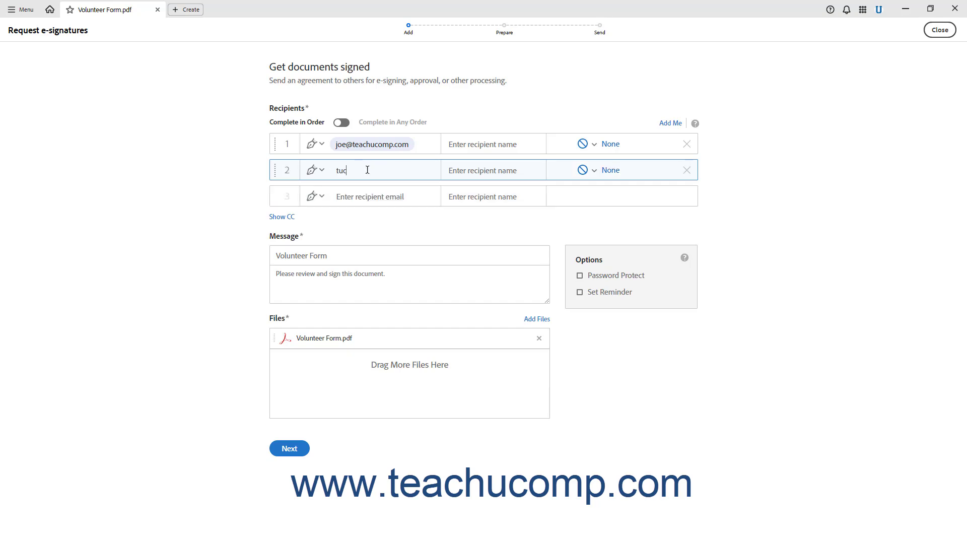
pyautogui.click(364, 248)
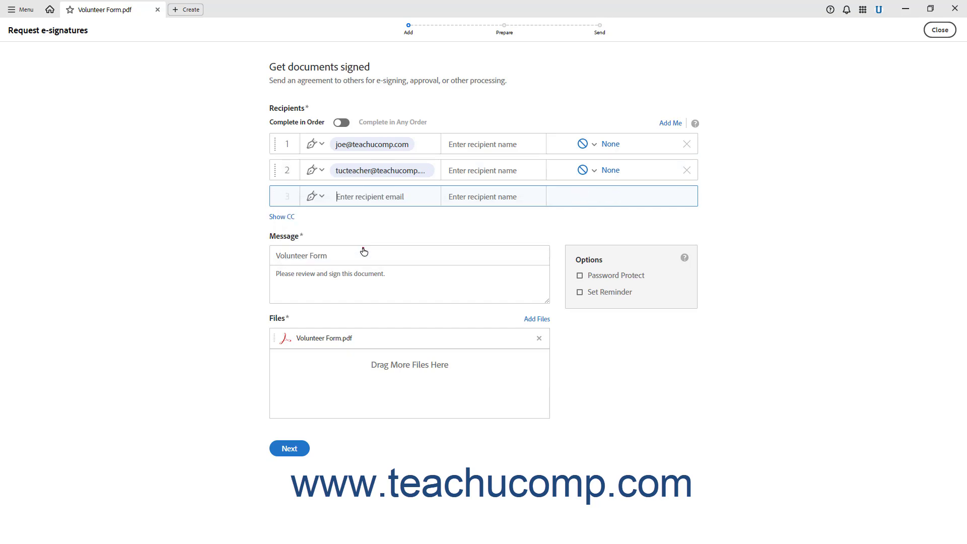
pyautogui.click(479, 174)
pyautogui.write('TUC ')
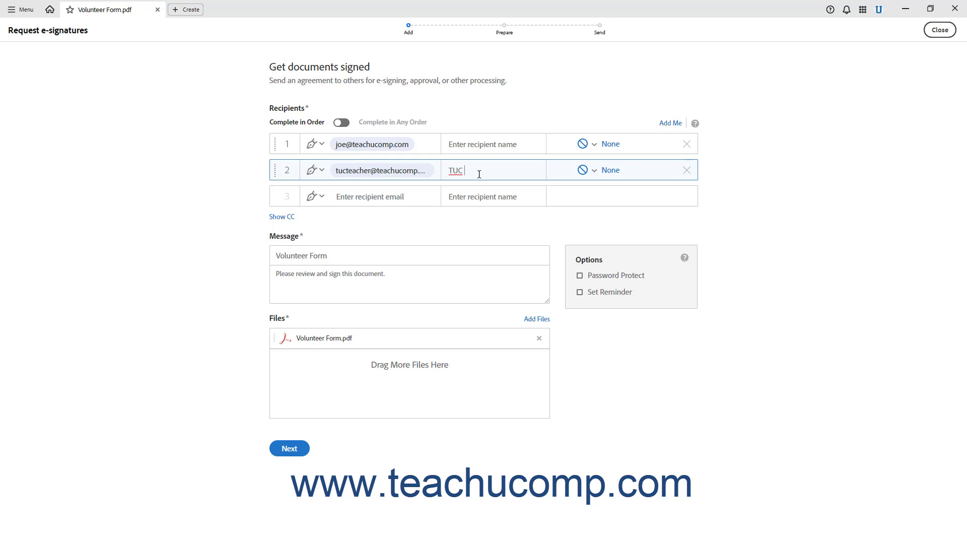
pyautogui.write('Teacher')
pyautogui.click(479, 145)
pyautogui.write('Joe')
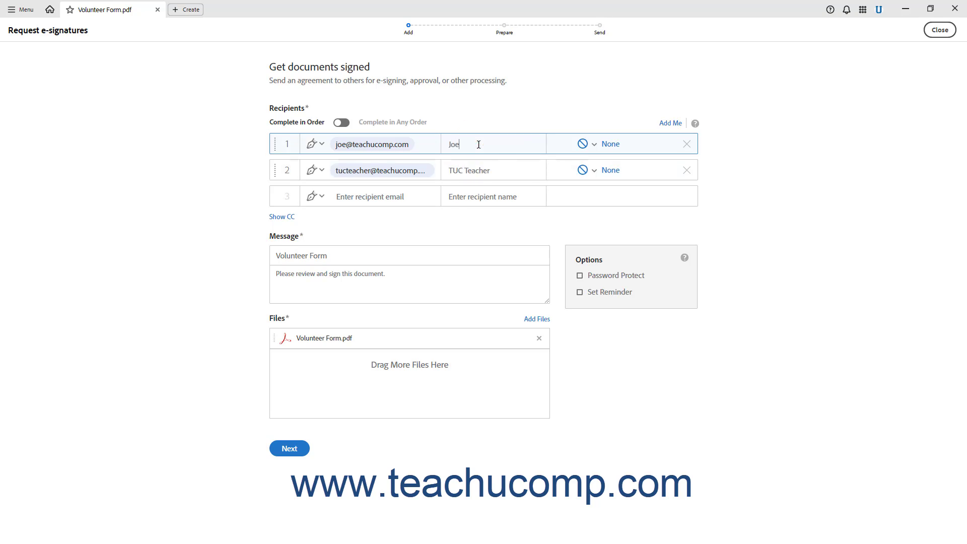
# Check the second recipient's authentication options and proceed to preparing the Volunteer Form
pyautogui.click(596, 171)
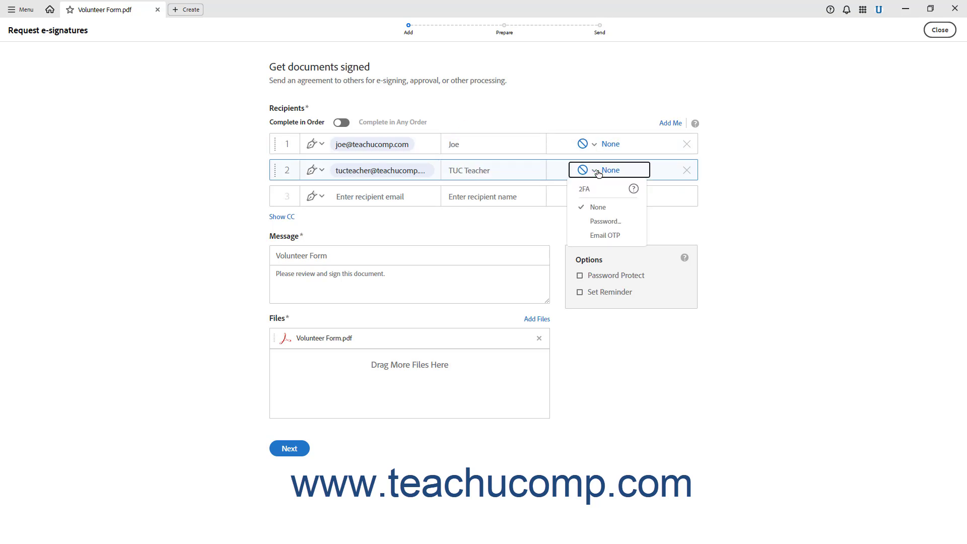
pyautogui.click(598, 172)
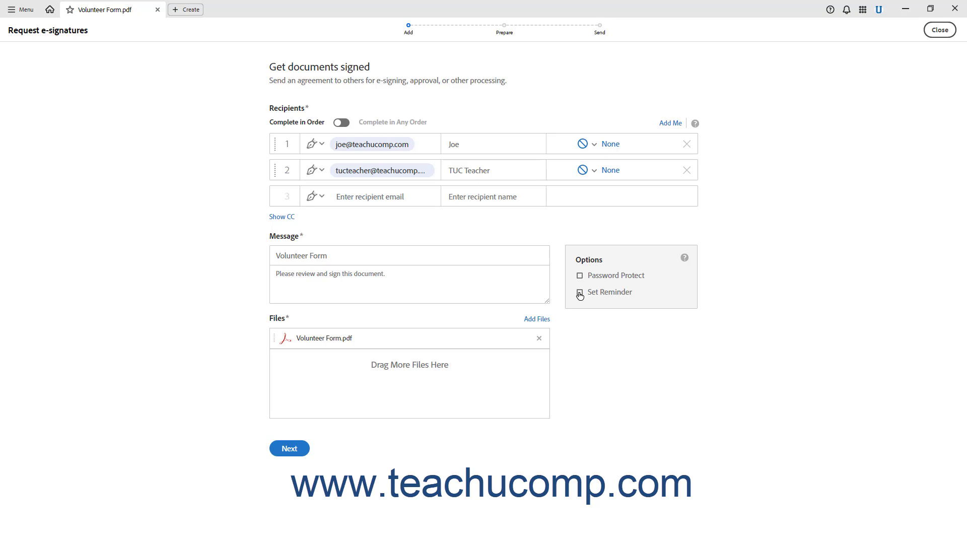
pyautogui.click(299, 449)
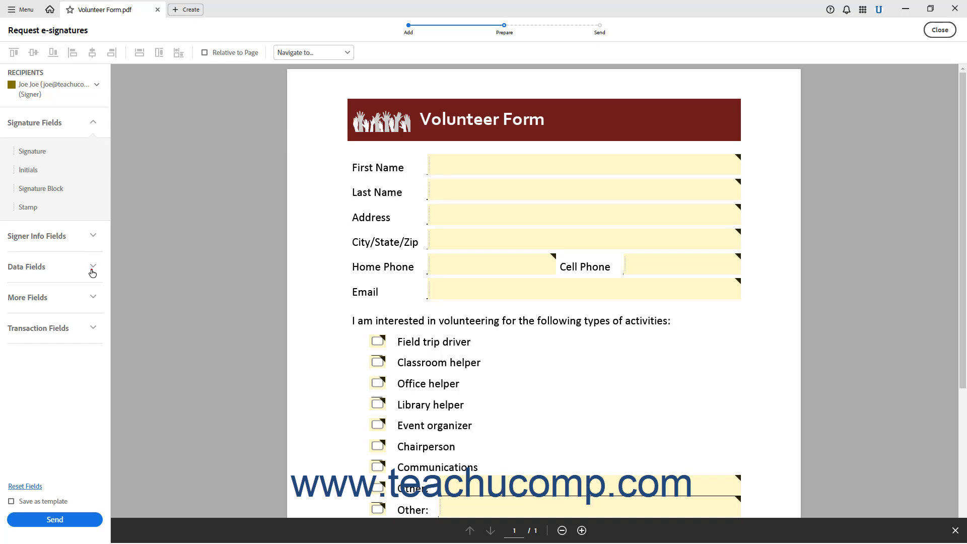
# Place a Text Input data field above the Volunteer Form header, and delete that field again
pyautogui.click(92, 267)
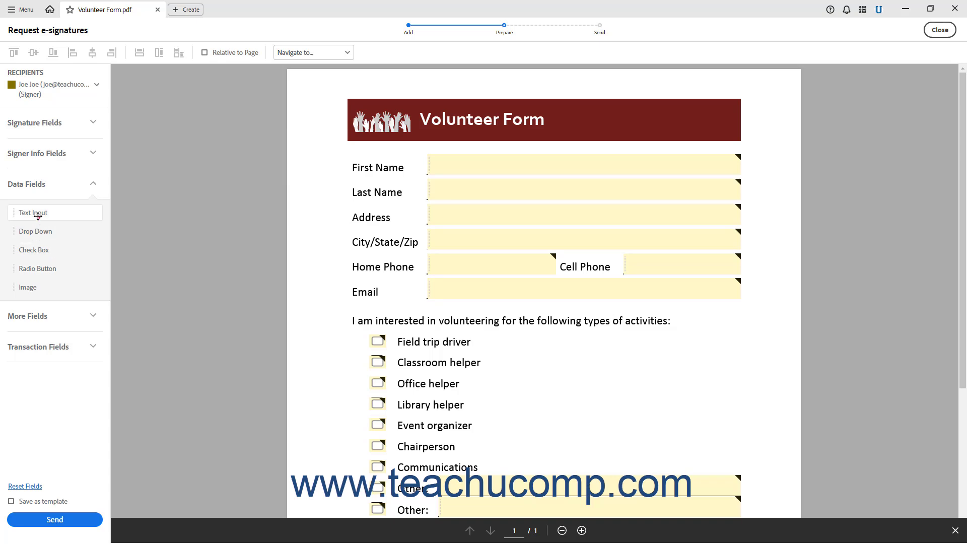
pyautogui.moveTo(39, 213); pyautogui.dragTo(397, 78)
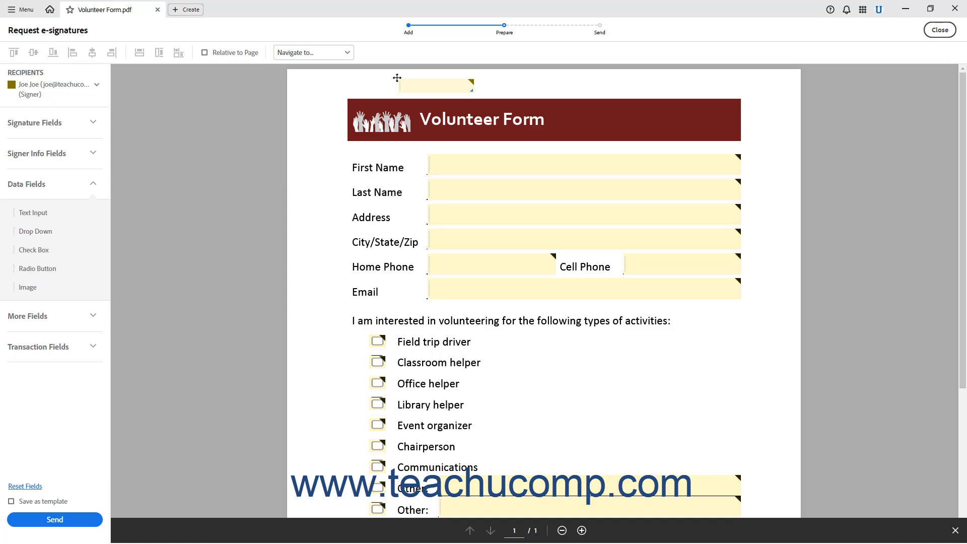
pyautogui.click(397, 78)
pyautogui.rightClick(403, 87)
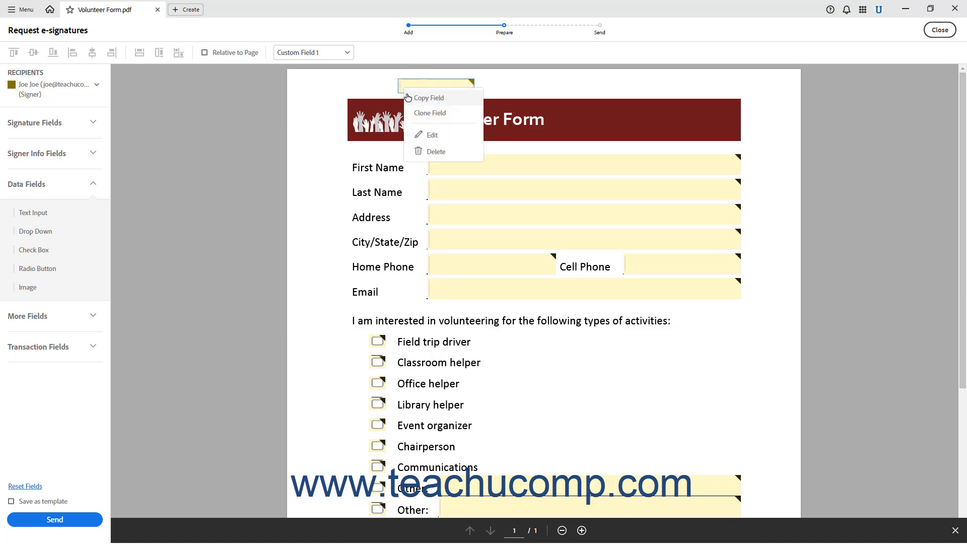
pyautogui.click(428, 151)
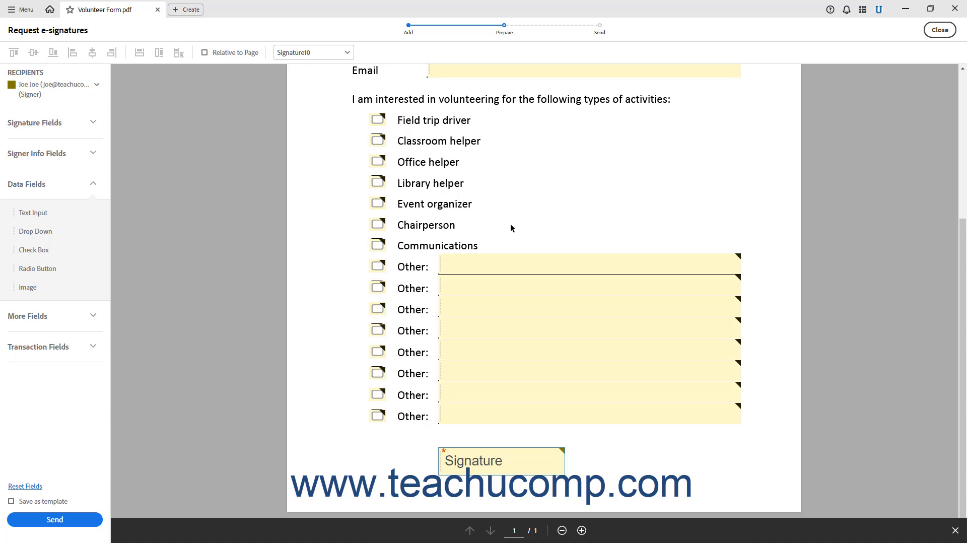
# Examine the City/State/Zip field's properties, including its conditions, appearance and tools, and close them without changes
pyautogui.scroll(4, 508, 235)
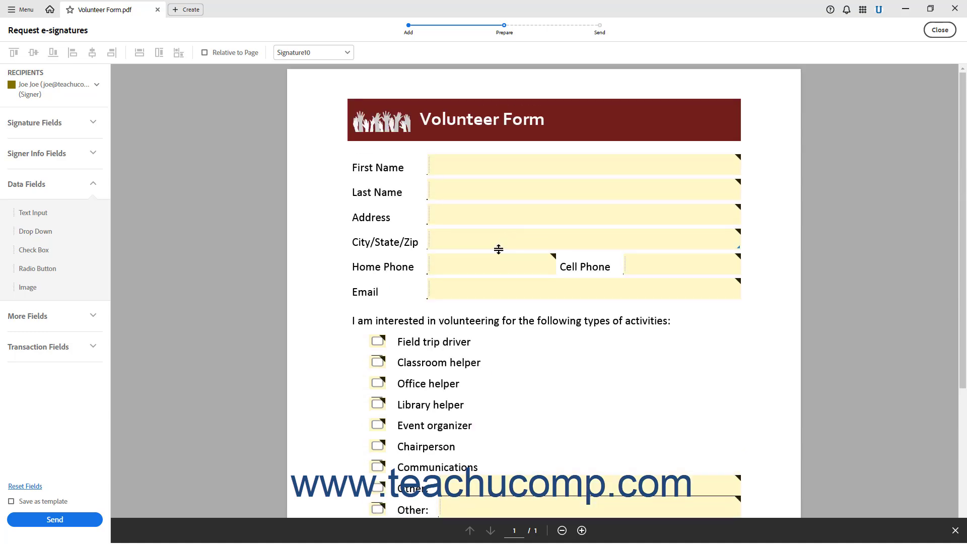
pyautogui.rightClick(499, 249)
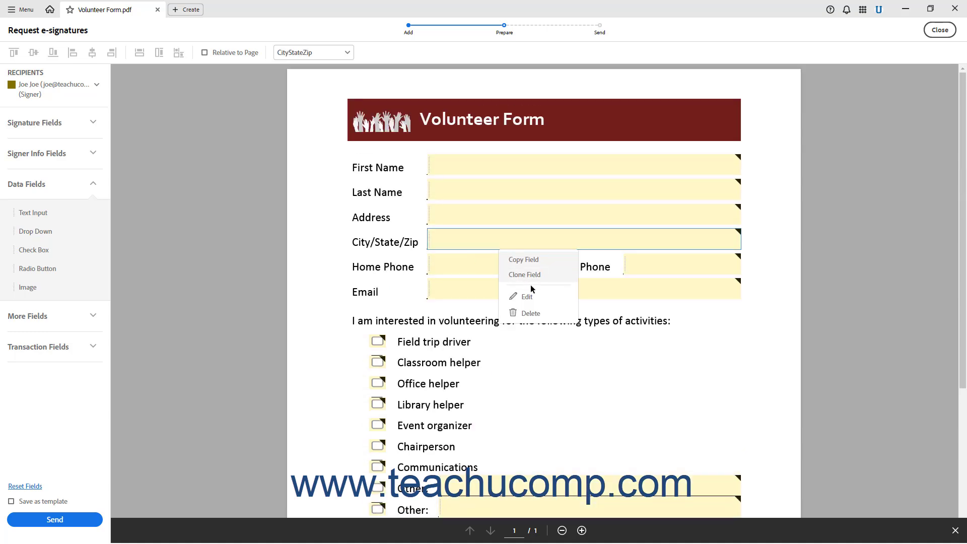
pyautogui.click(531, 302)
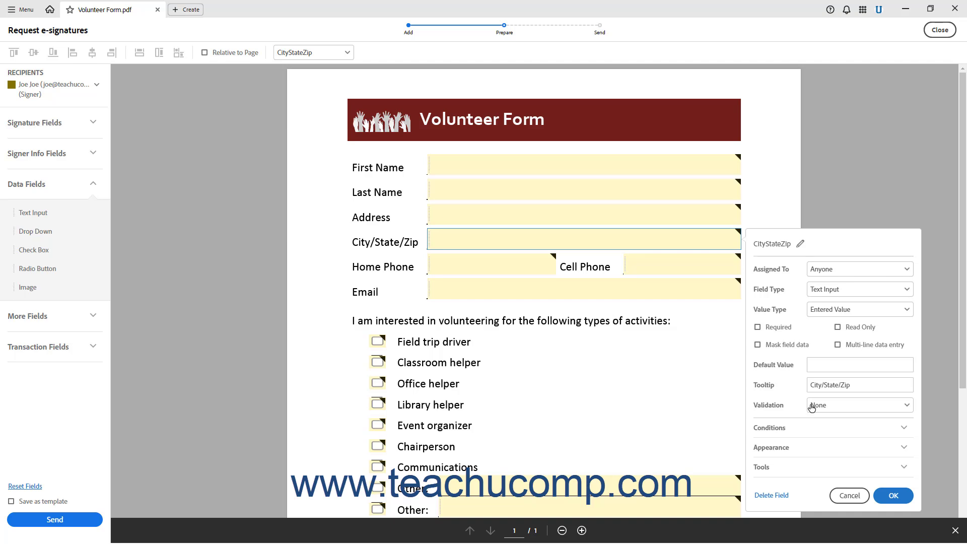
pyautogui.click(811, 426)
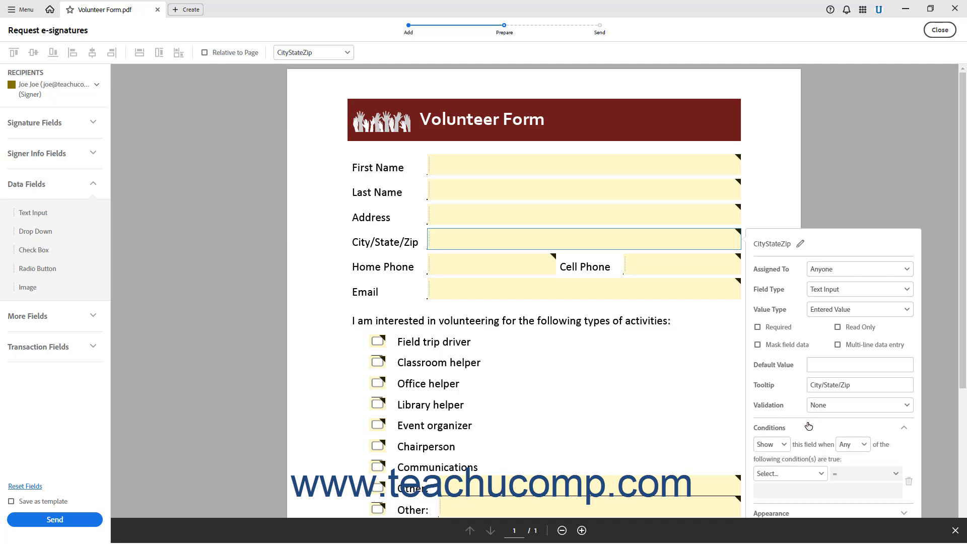
pyautogui.scroll(-4, 809, 420)
pyautogui.click(817, 295)
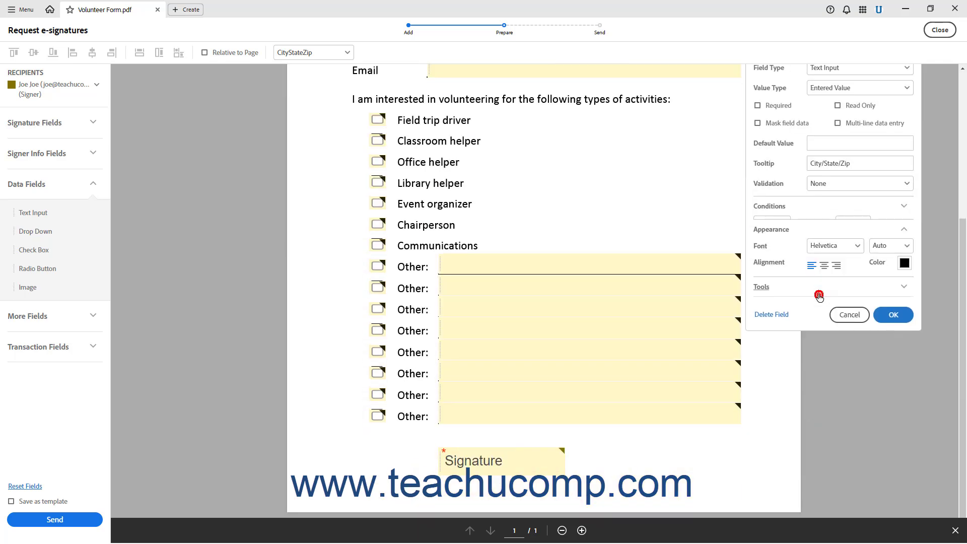
pyautogui.click(815, 287)
pyautogui.scroll(4, 800, 292)
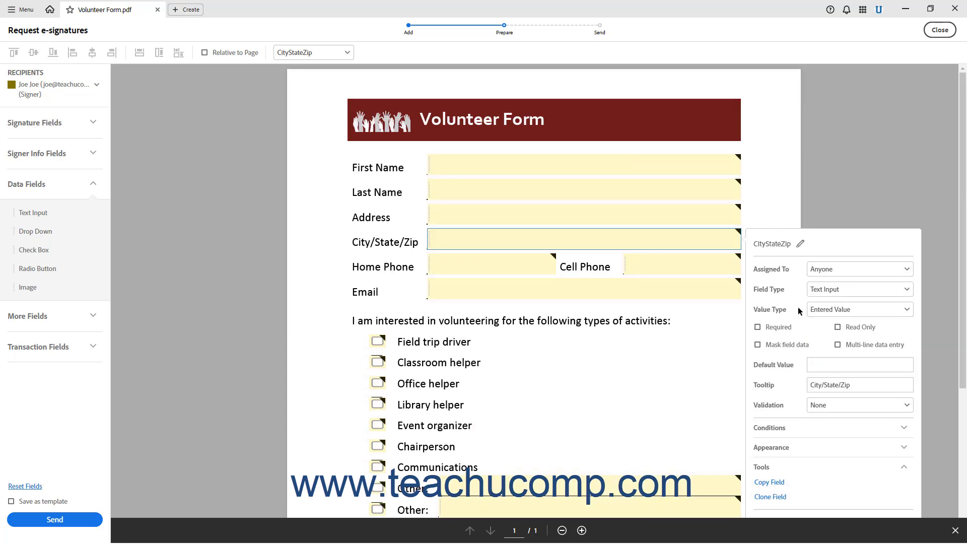
pyautogui.scroll(-5, 800, 311)
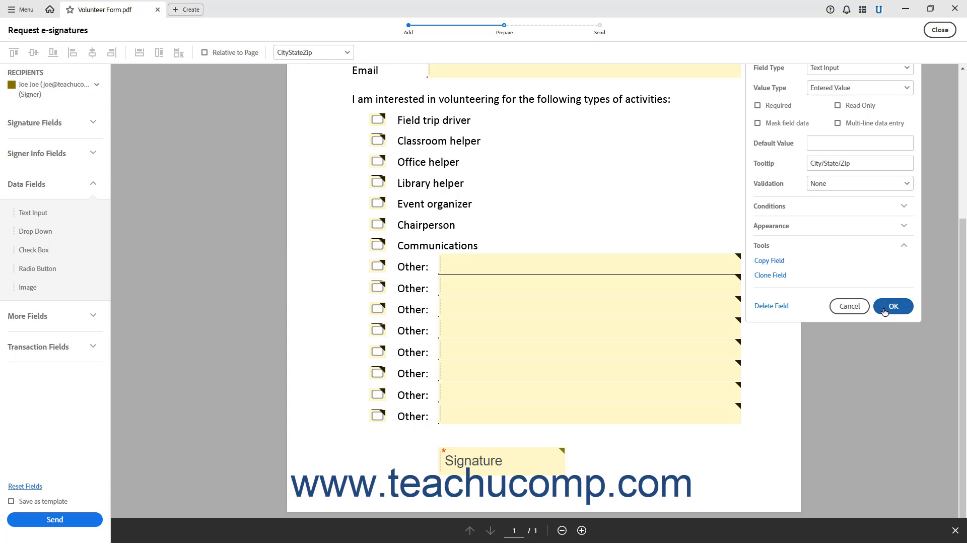
pyautogui.click(885, 311)
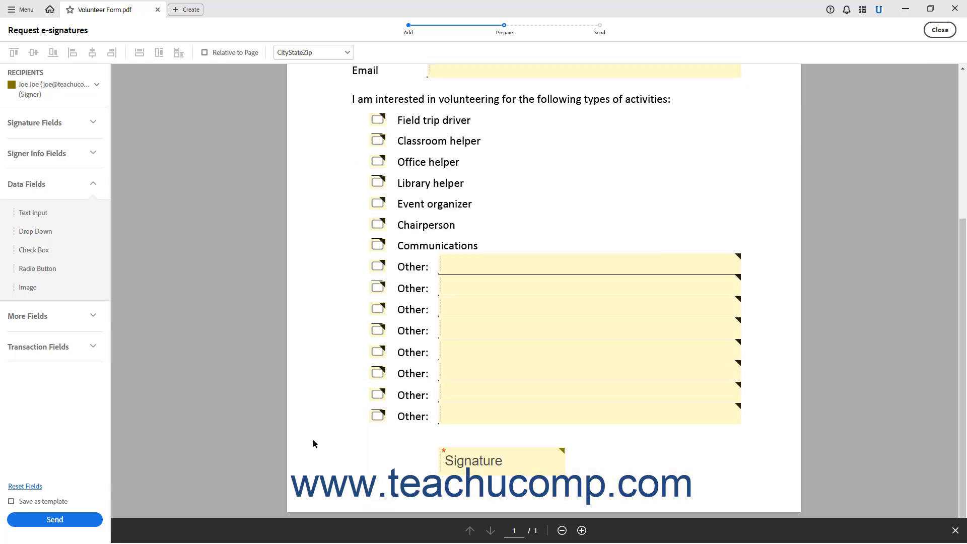
# Replace the existing signature field below the last Other line with a new Signature field for the first recipient
pyautogui.click(90, 125)
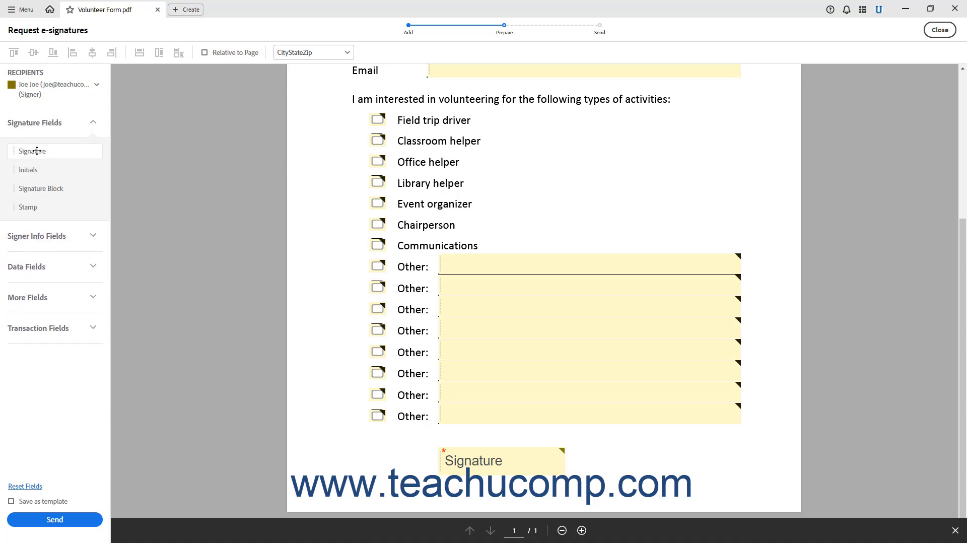
pyautogui.moveTo(37, 151)
pyautogui.mouseDown()
pyautogui.moveTo(509, 378)
pyautogui.moveTo(594, 460)
pyautogui.moveTo(580, 450)
pyautogui.mouseUp()
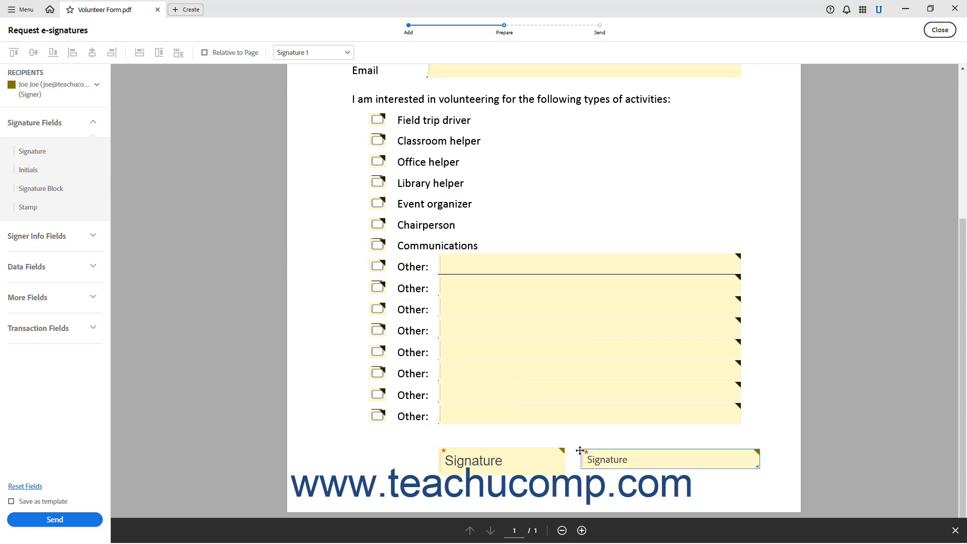
pyautogui.rightClick(511, 460)
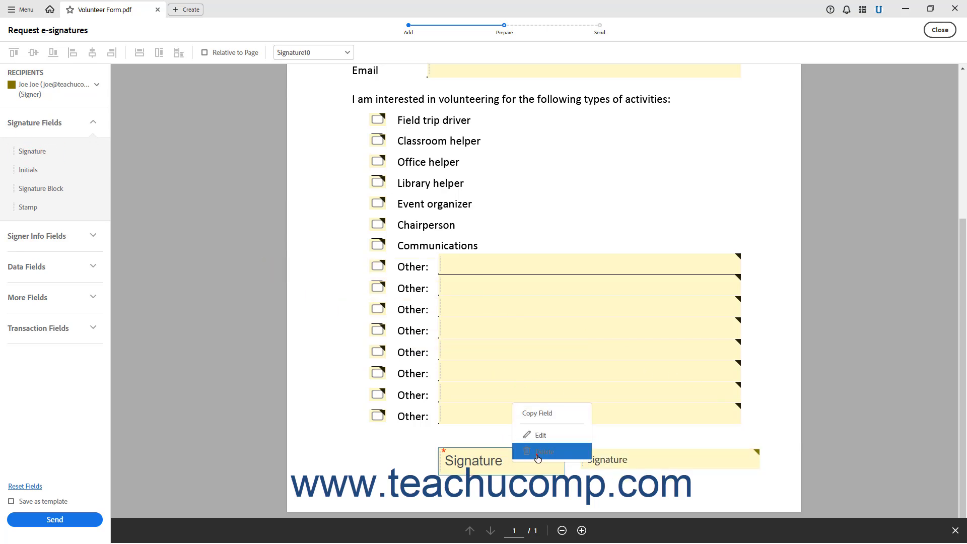
pyautogui.click(526, 453)
pyautogui.moveTo(633, 459); pyautogui.dragTo(491, 458)
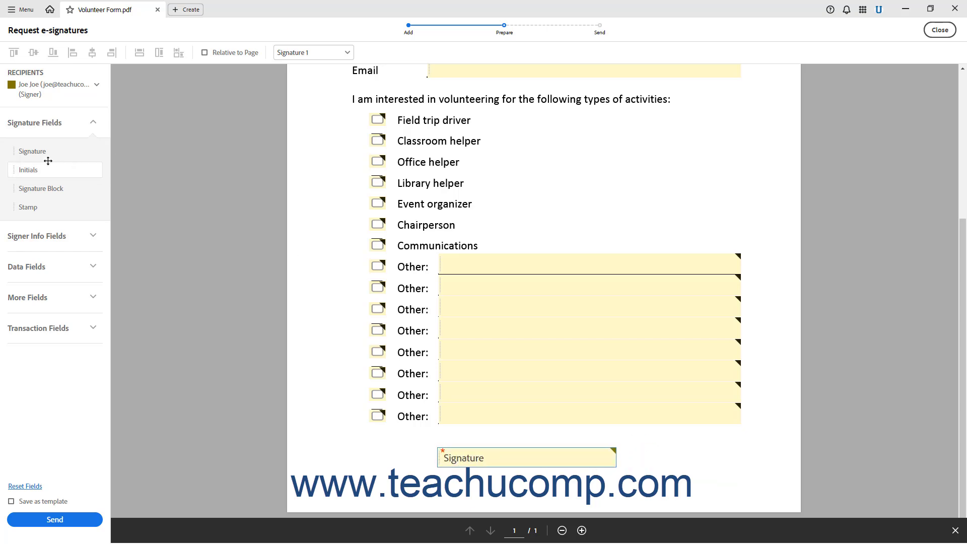
# Add a second Signature field directly below the first one and assign it to the second recipient
pyautogui.moveTo(44, 151); pyautogui.dragTo(434, 473)
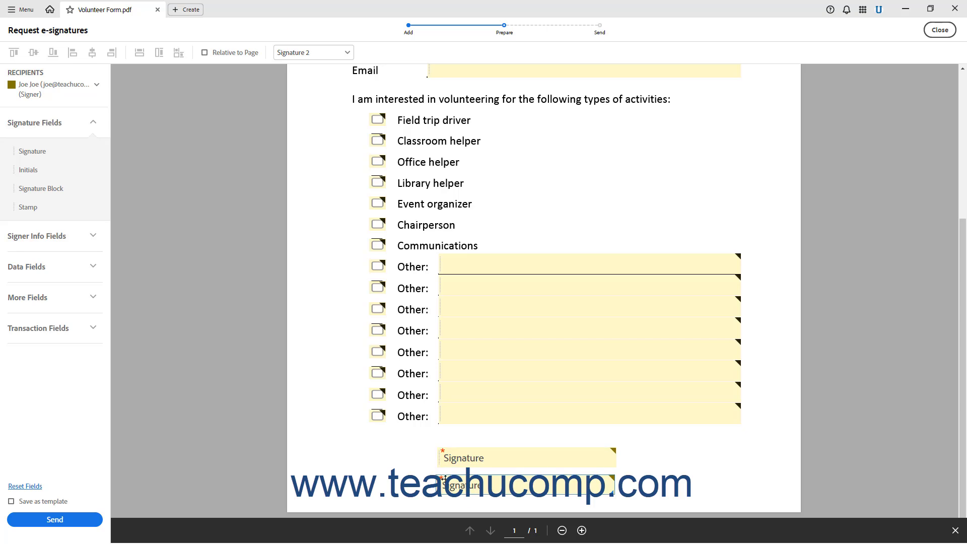
pyautogui.click(97, 87)
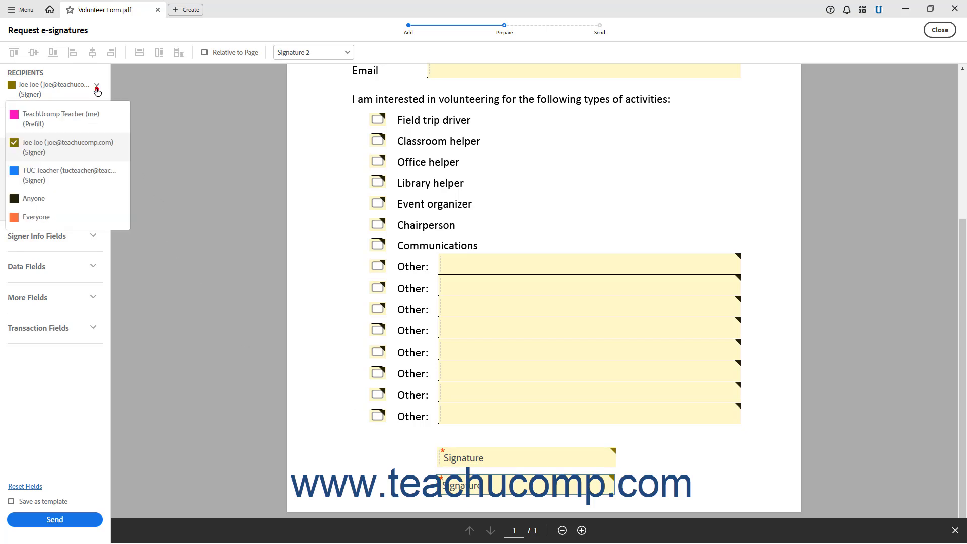
pyautogui.click(92, 175)
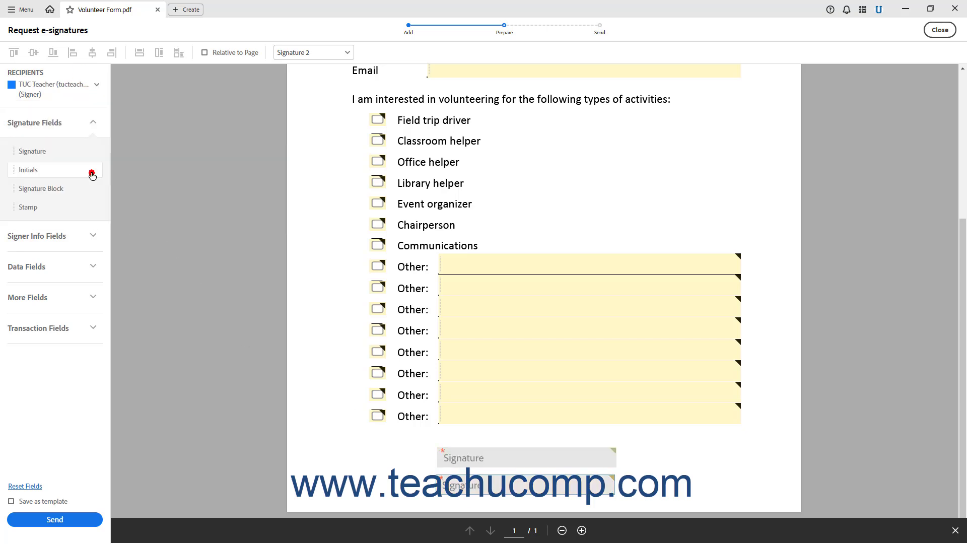
pyautogui.rightClick(573, 481)
pyautogui.click(608, 458)
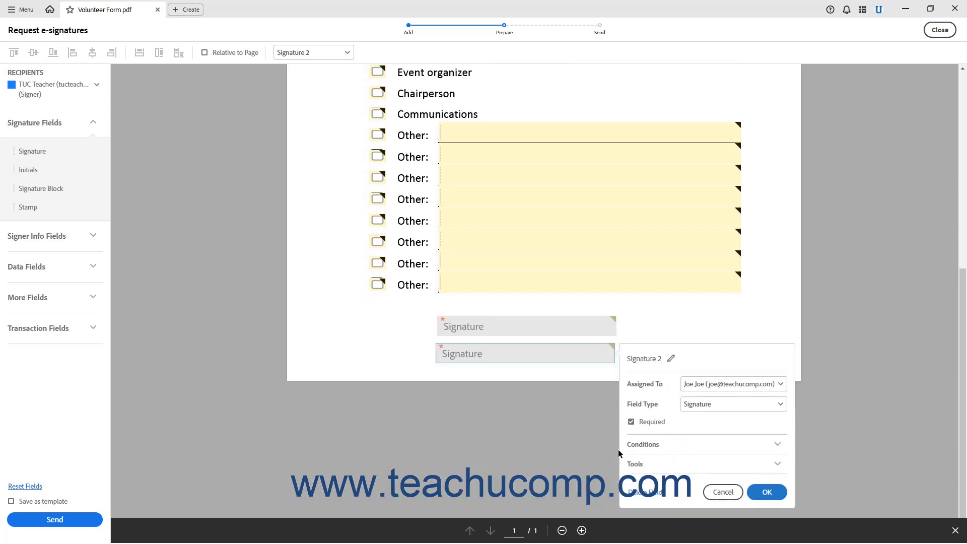
pyautogui.click(744, 386)
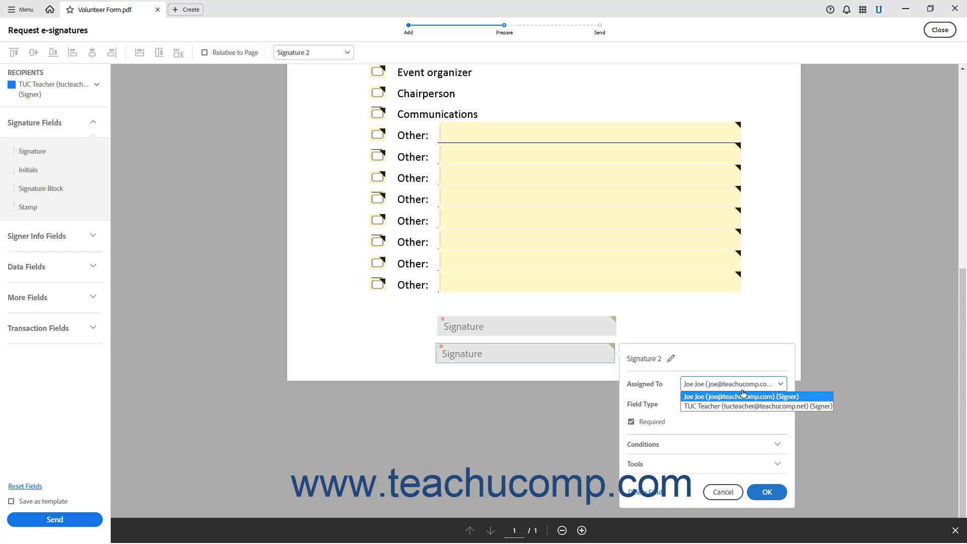
pyautogui.click(743, 406)
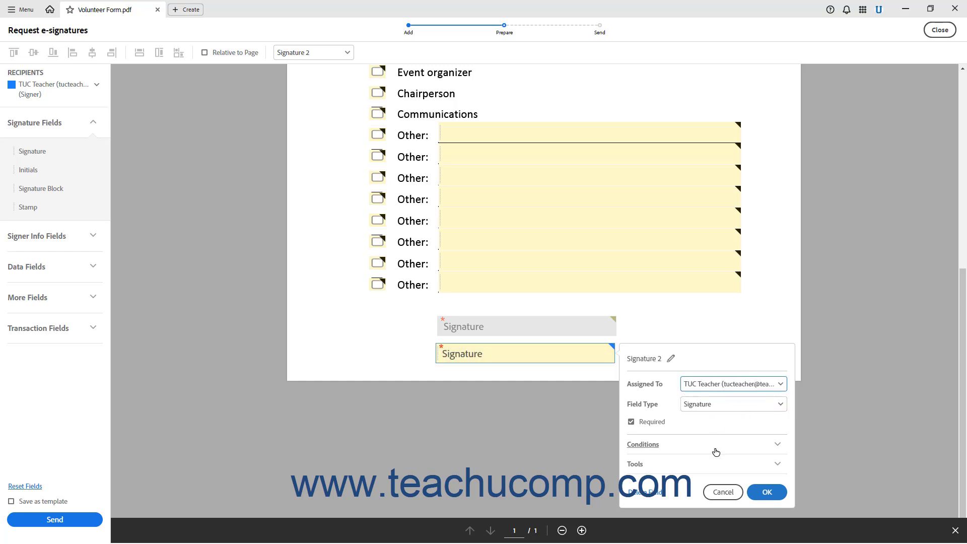
pyautogui.click(765, 492)
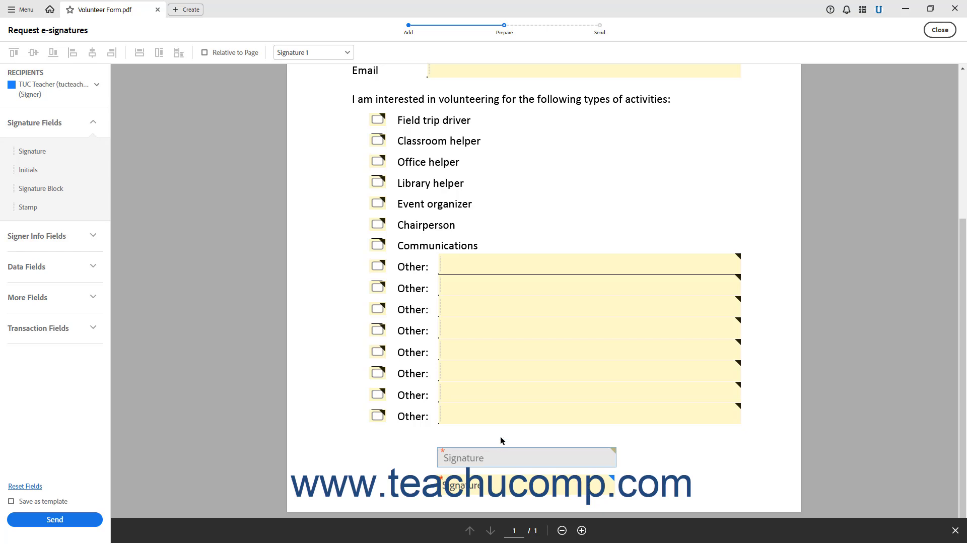
# Send the Volunteer Form for signature and close the e-signature request
pyautogui.click(91, 524)
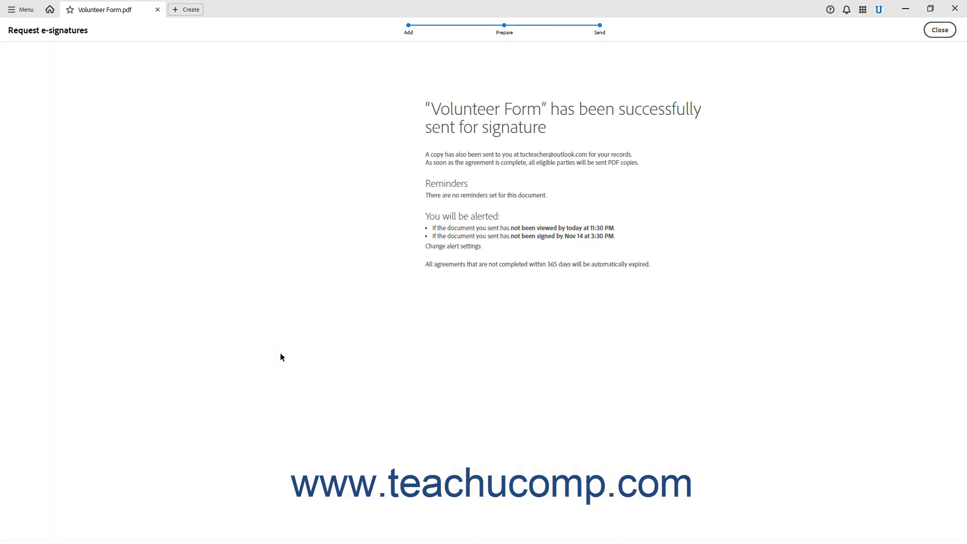
pyautogui.click(940, 30)
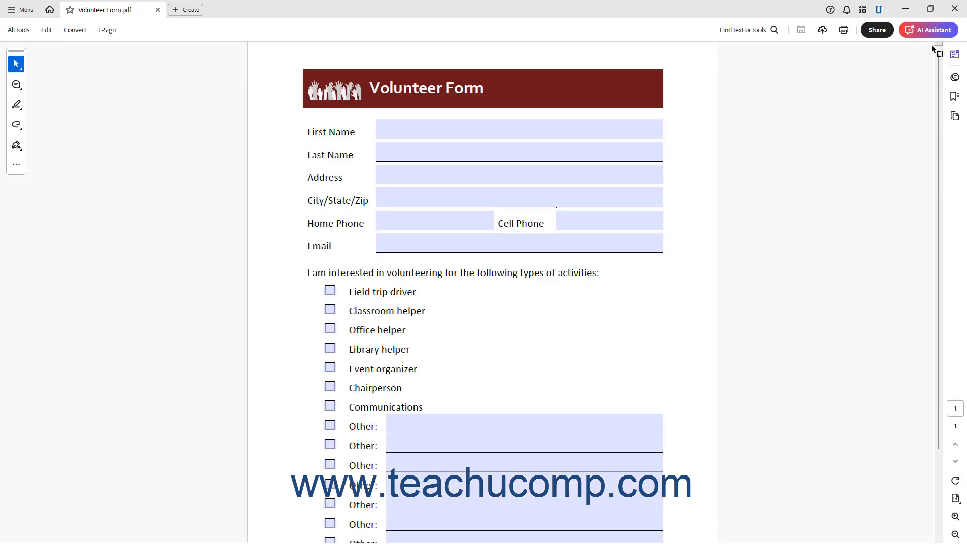